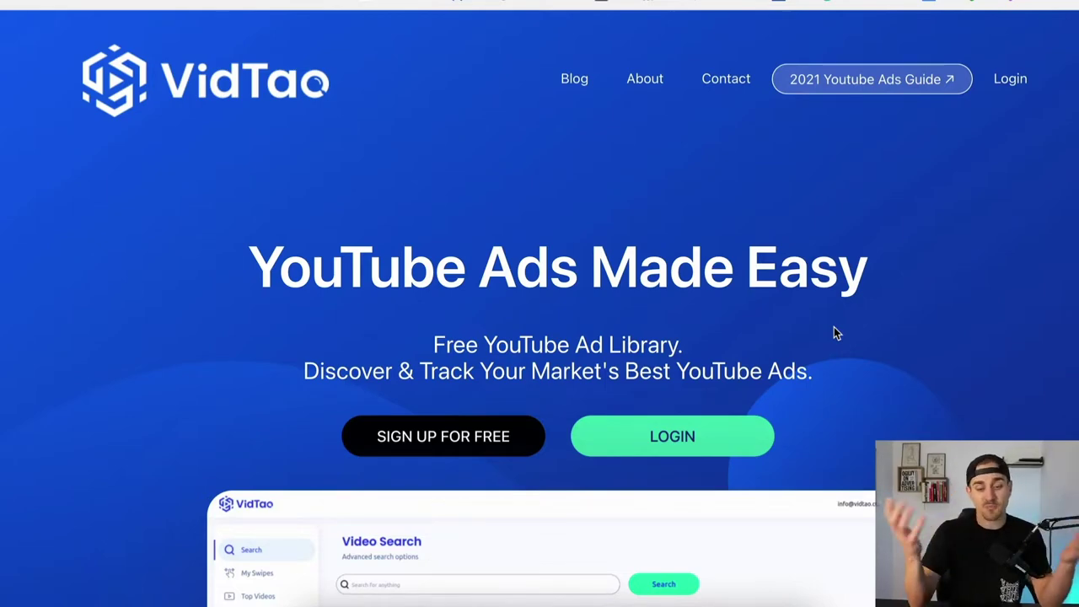
Look over the VidTao home page, return to the notes document and read the section on batching YouTube video recordings
{"action": "scroll", "coordinate": [835, 333], "scroll_direction": "down", "scroll_amount": 5}
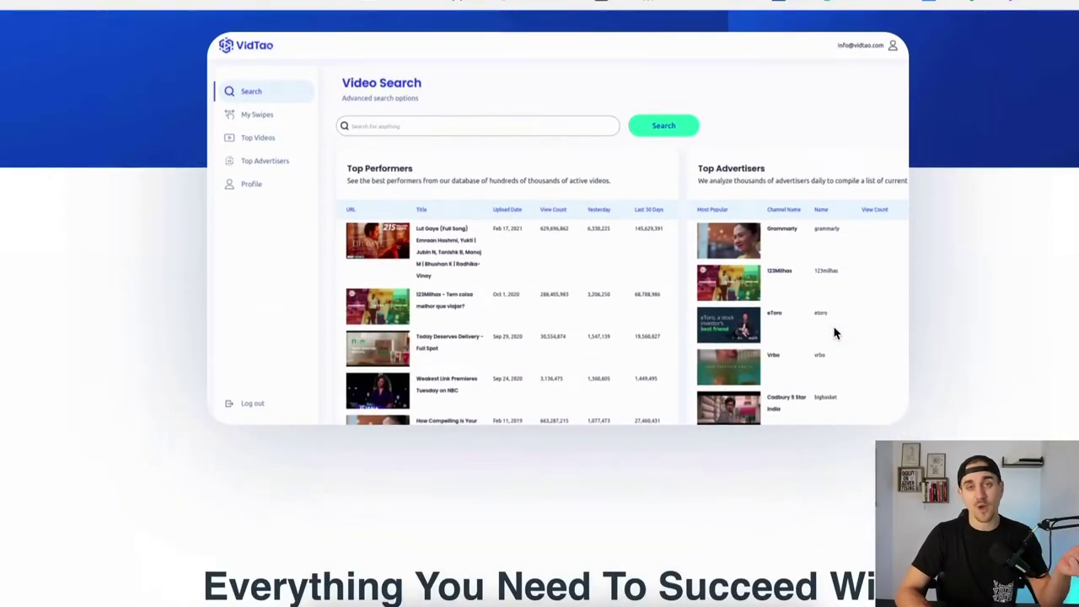
{"action": "scroll", "coordinate": [835, 333], "scroll_direction": "down", "scroll_amount": 1}
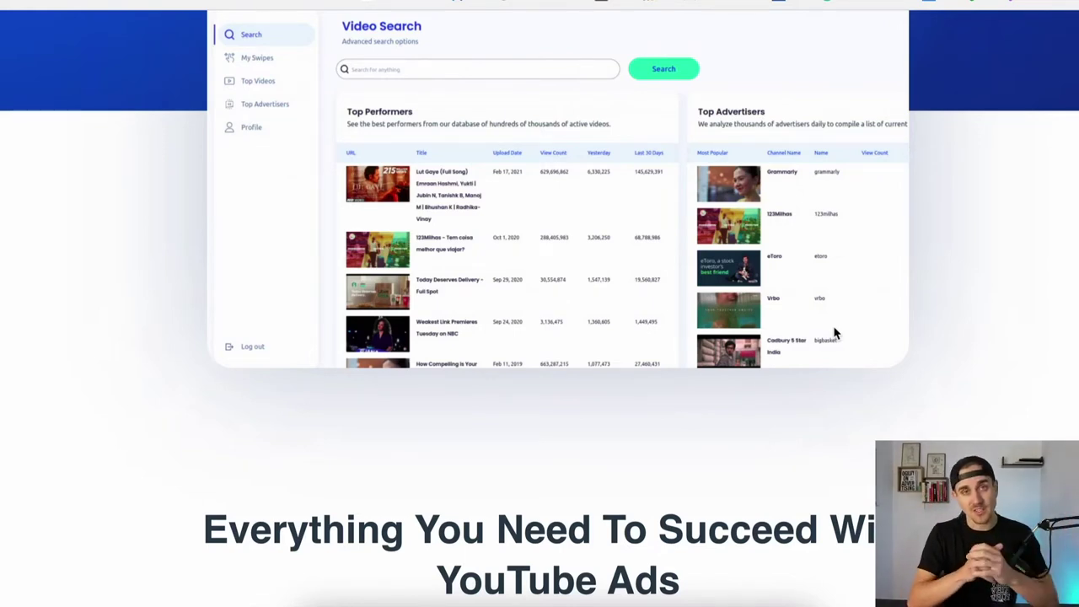
{"action": "key", "text": "ctrl+shift+Tab"}
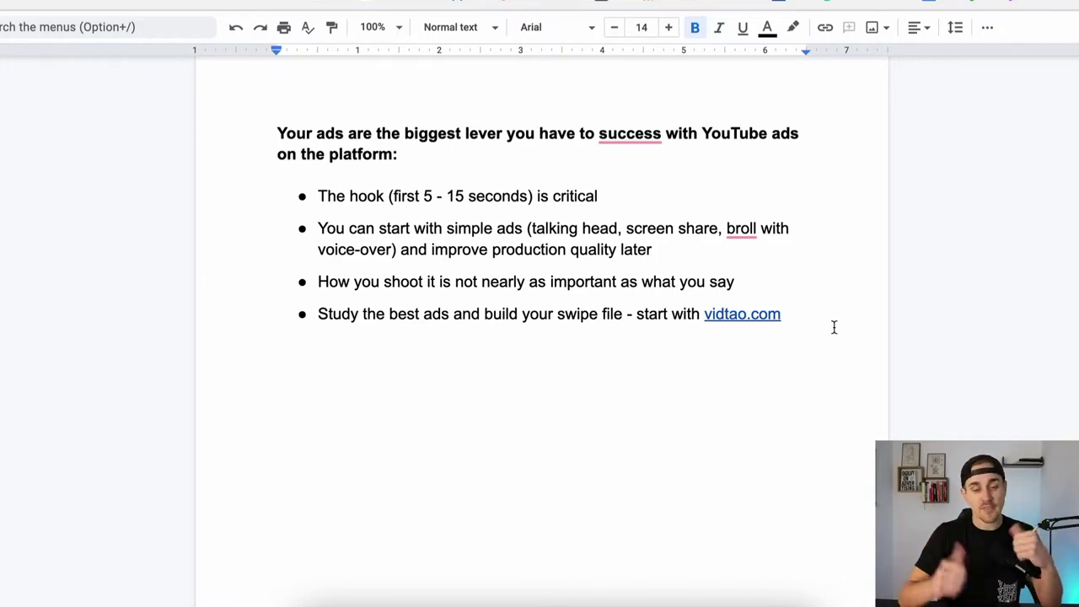
{"action": "scroll", "coordinate": [834, 327], "scroll_direction": "down", "scroll_amount": 10}
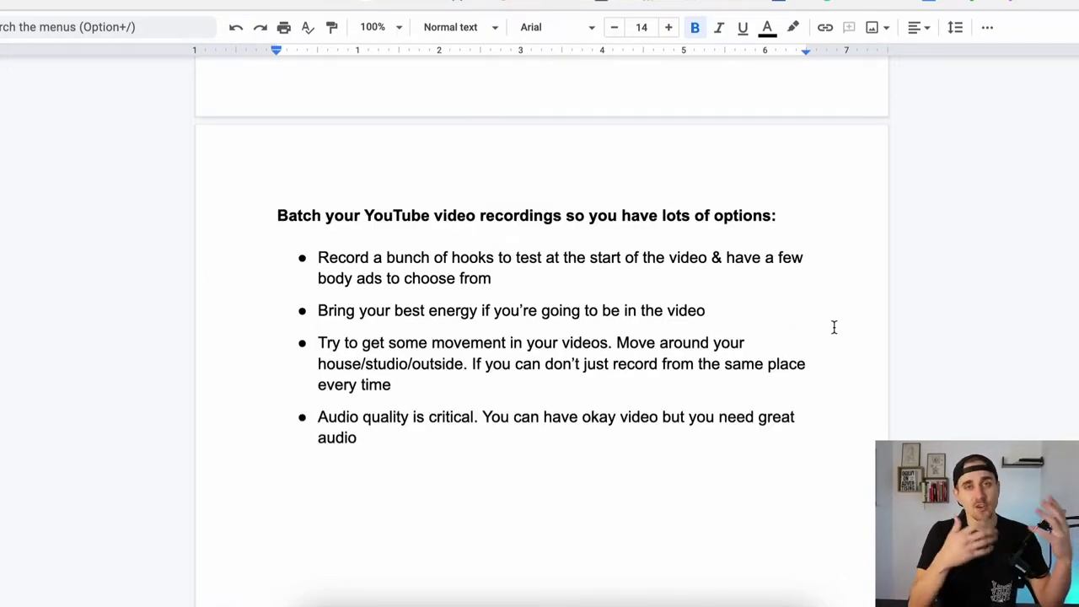
{"action": "scroll", "coordinate": [834, 327], "scroll_direction": "down", "scroll_amount": 2}
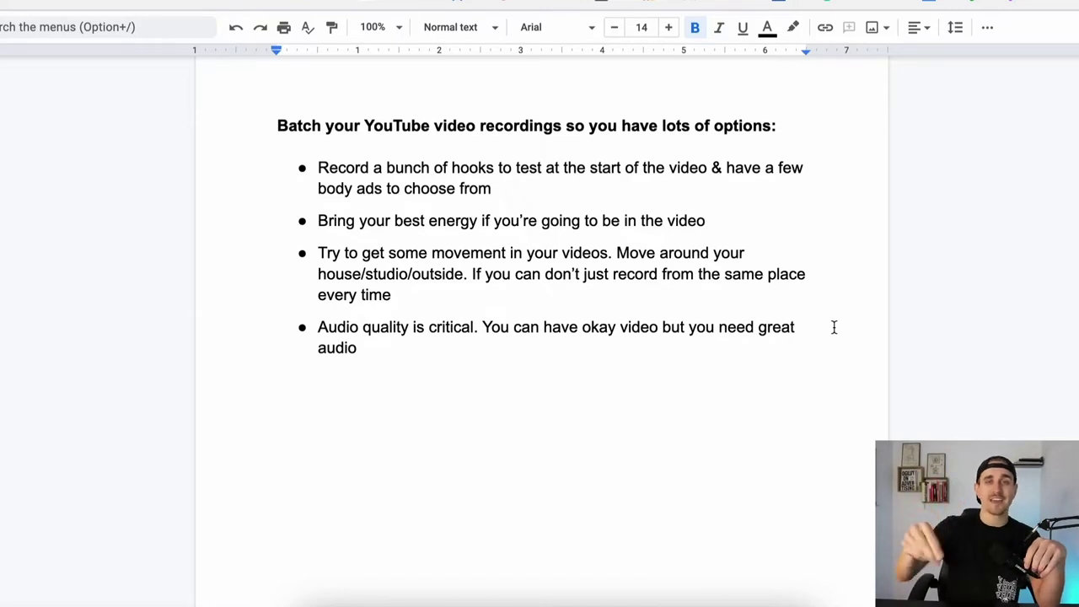
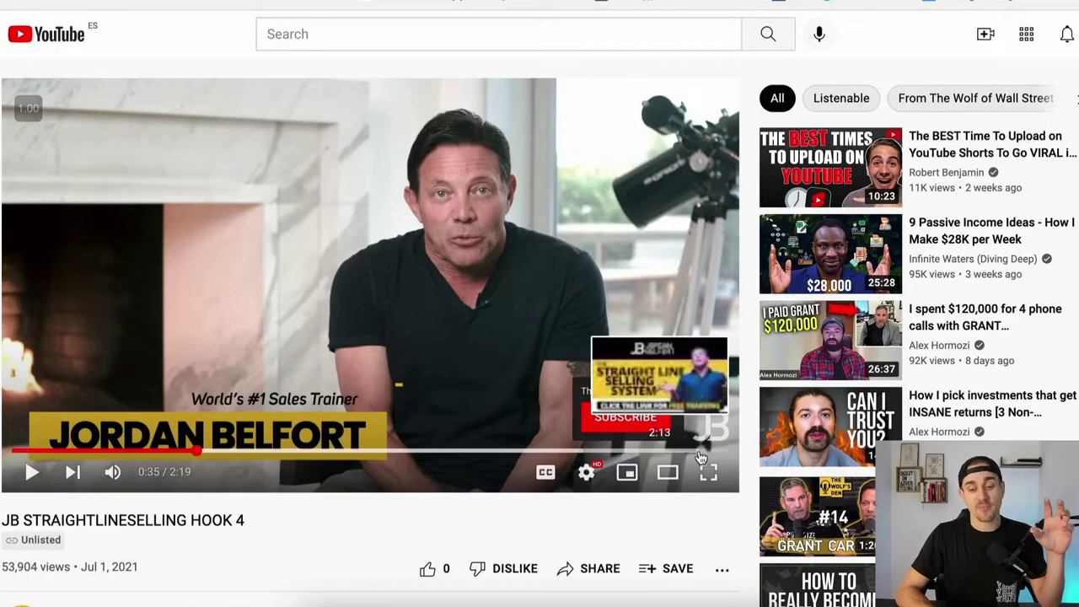
Skip the JB STRAIGHTLINESELLING HOOK 4 video to its closing call to action at 2:10 and play it
{"action": "left_click", "coordinate": [700, 458]}
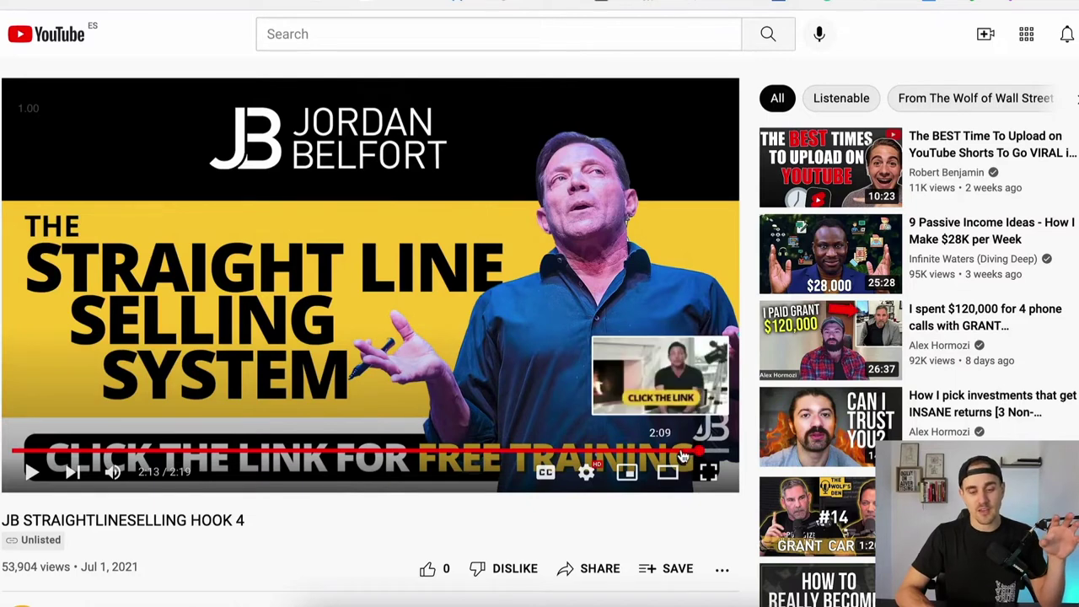
{"action": "left_click", "coordinate": [688, 456]}
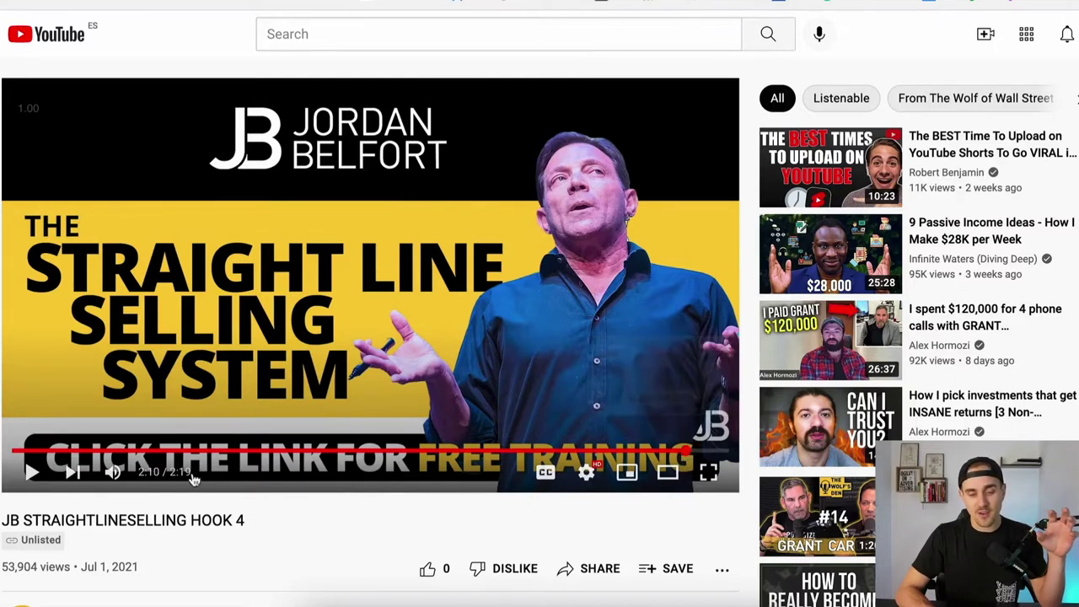
{"action": "left_click", "coordinate": [31, 472]}
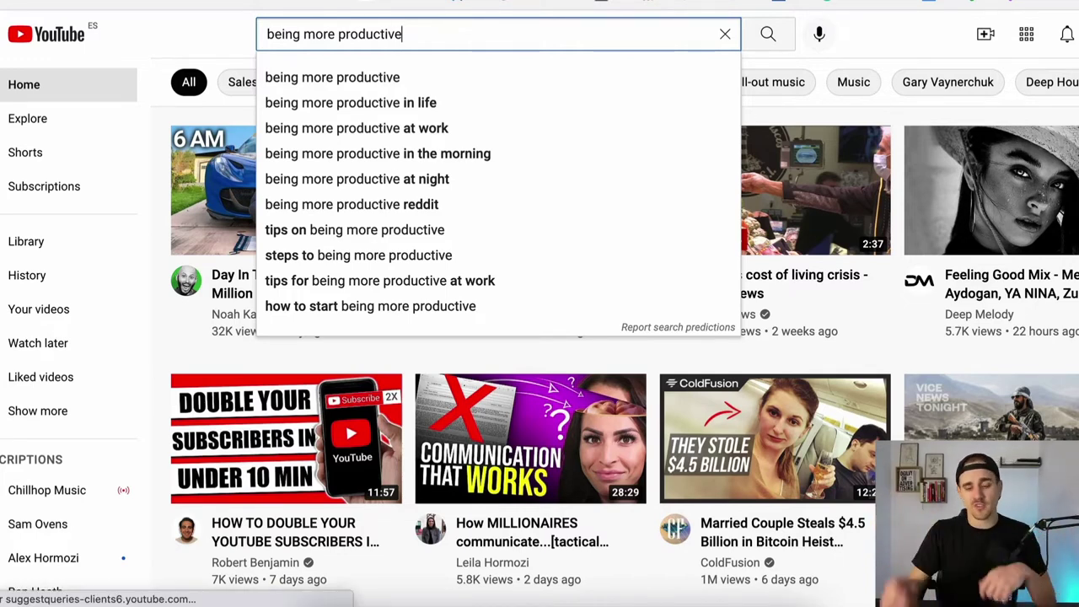
Search YouTube for "being more productive" and browse the resulting videos
{"action": "key", "text": "Escape"}
{"action": "key", "text": "Return"}
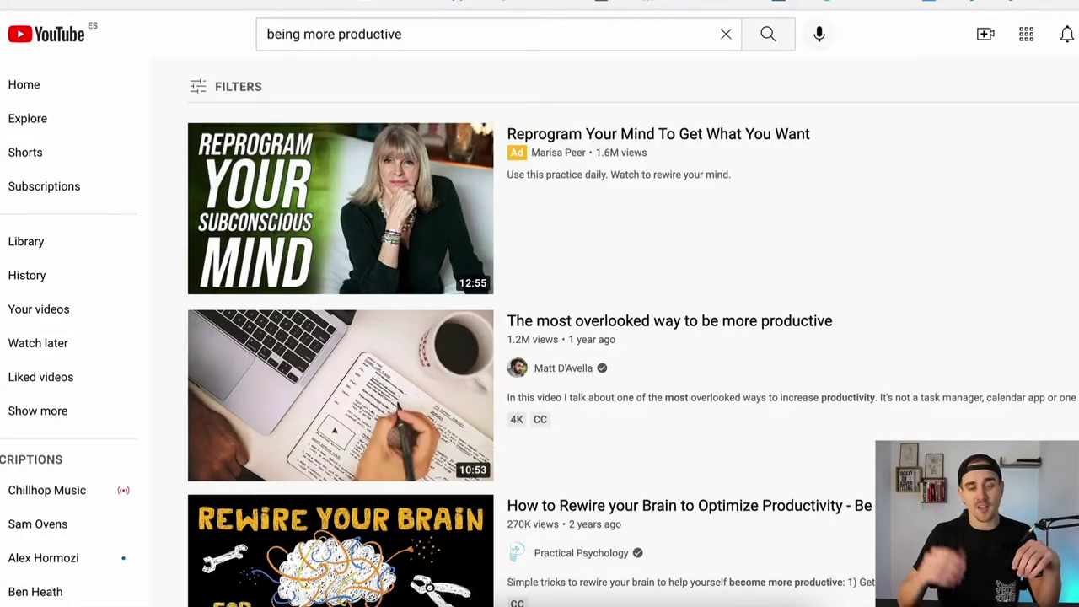
{"action": "left_click", "coordinate": [572, 38]}
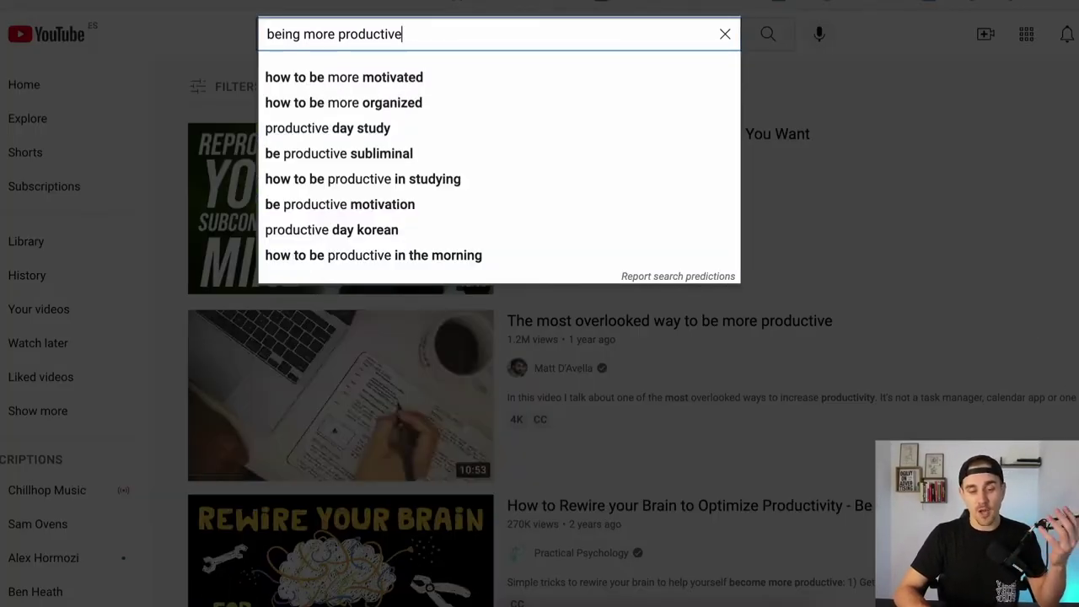
{"action": "scroll", "coordinate": [540, 380], "scroll_direction": "down", "scroll_amount": 5}
{"action": "scroll", "coordinate": [539, 380], "scroll_direction": "down", "scroll_amount": 1}
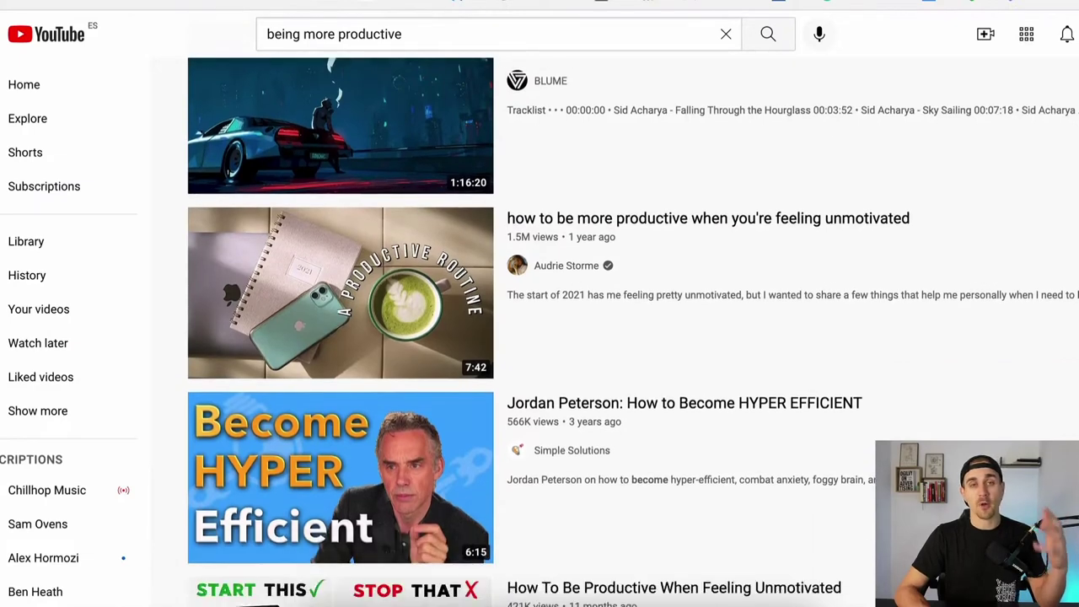
{"action": "scroll", "coordinate": [539, 338], "scroll_direction": "down", "scroll_amount": 2}
{"action": "scroll", "coordinate": [540, 337], "scroll_direction": "down", "scroll_amount": 3}
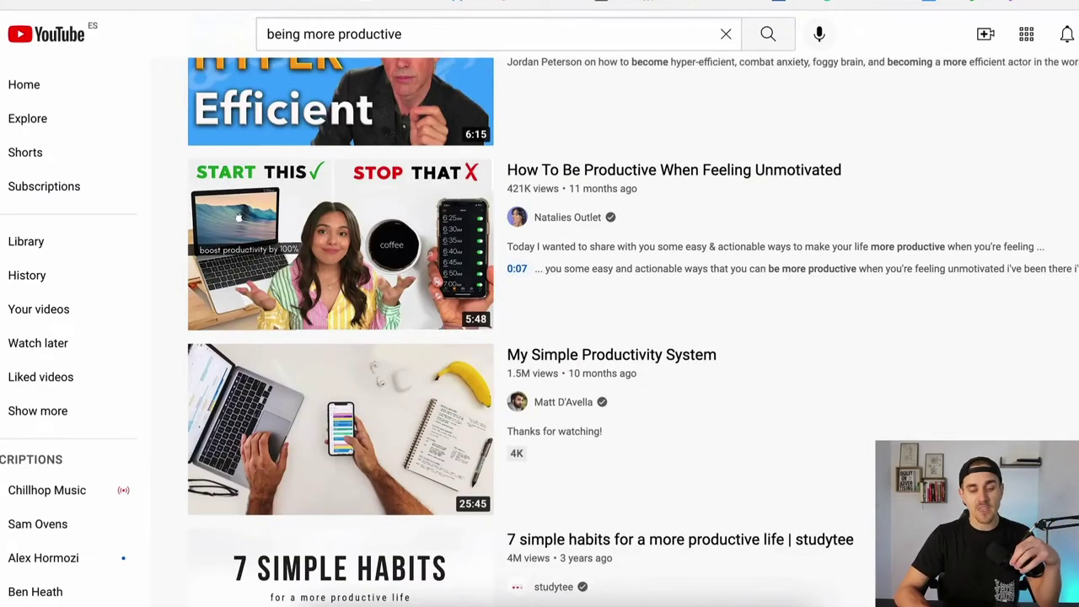
{"action": "scroll", "coordinate": [540, 337], "scroll_direction": "down", "scroll_amount": 10}
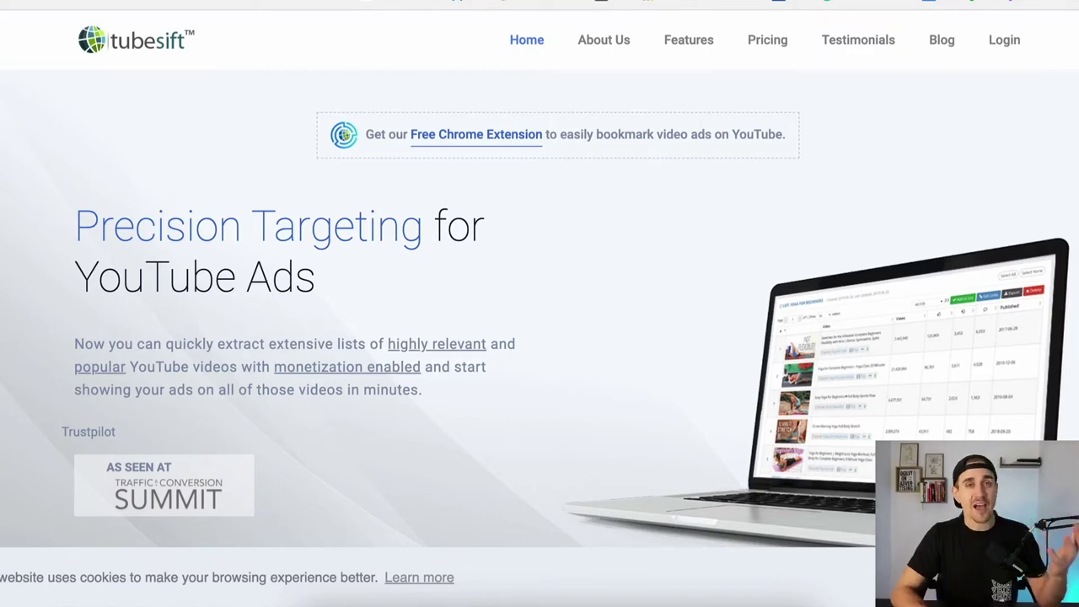
Close the TubeSift page and view the linked accounts in Google Ads, followed by the conversions page
{"action": "key", "text": "ctrl+w"}
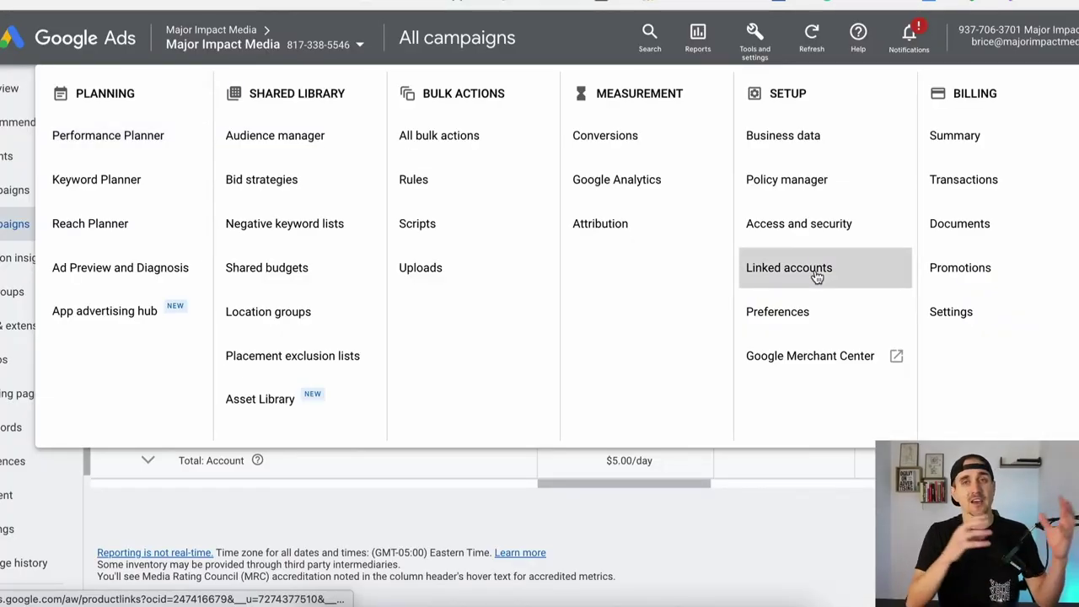
{"action": "left_click", "coordinate": [816, 276]}
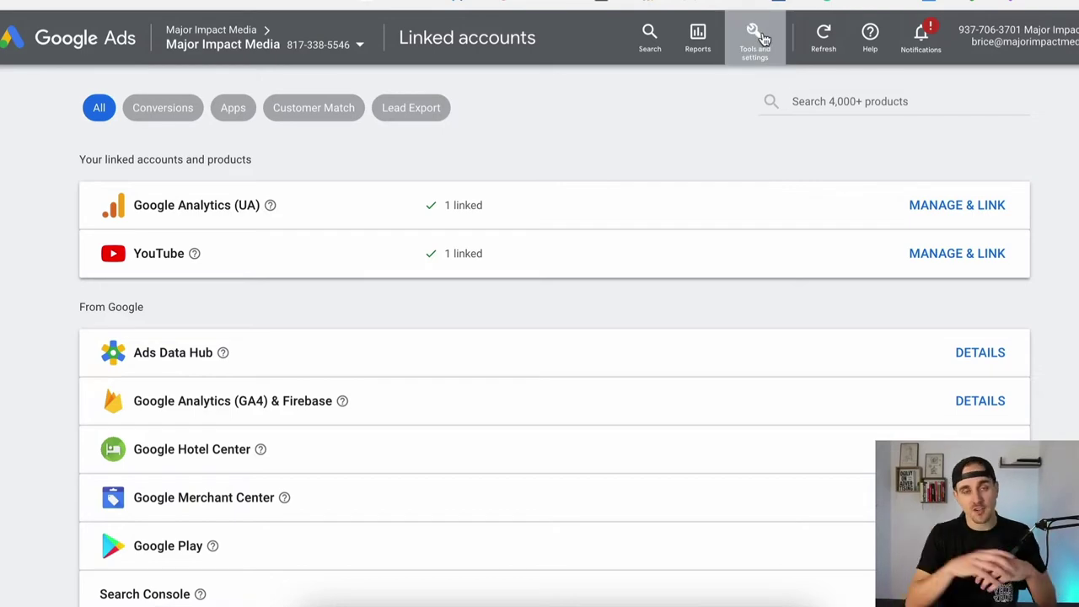
{"action": "left_click", "coordinate": [763, 39]}
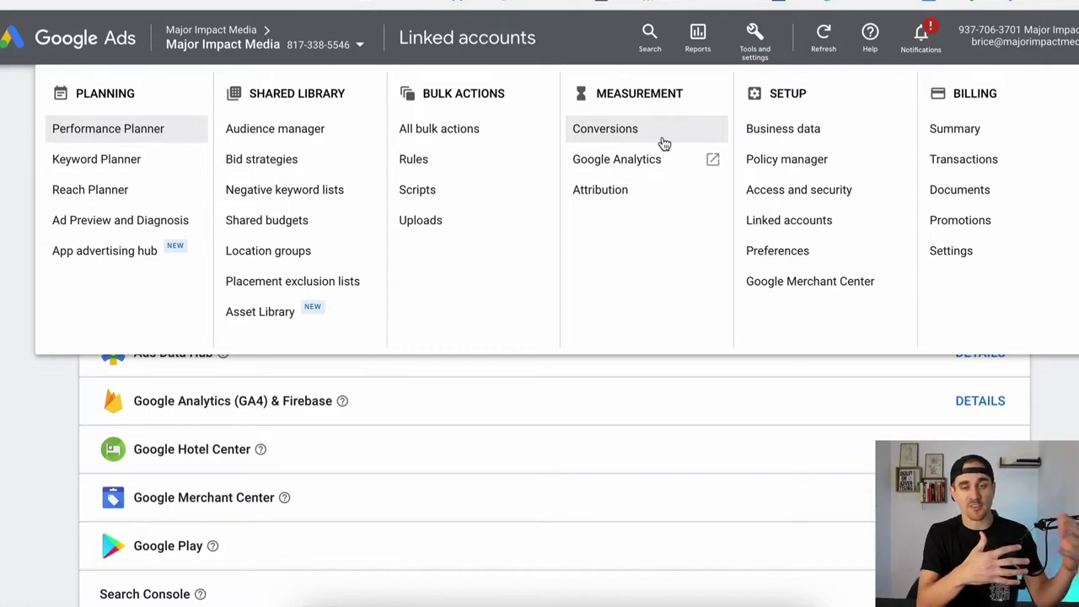
{"action": "left_click", "coordinate": [696, 145]}
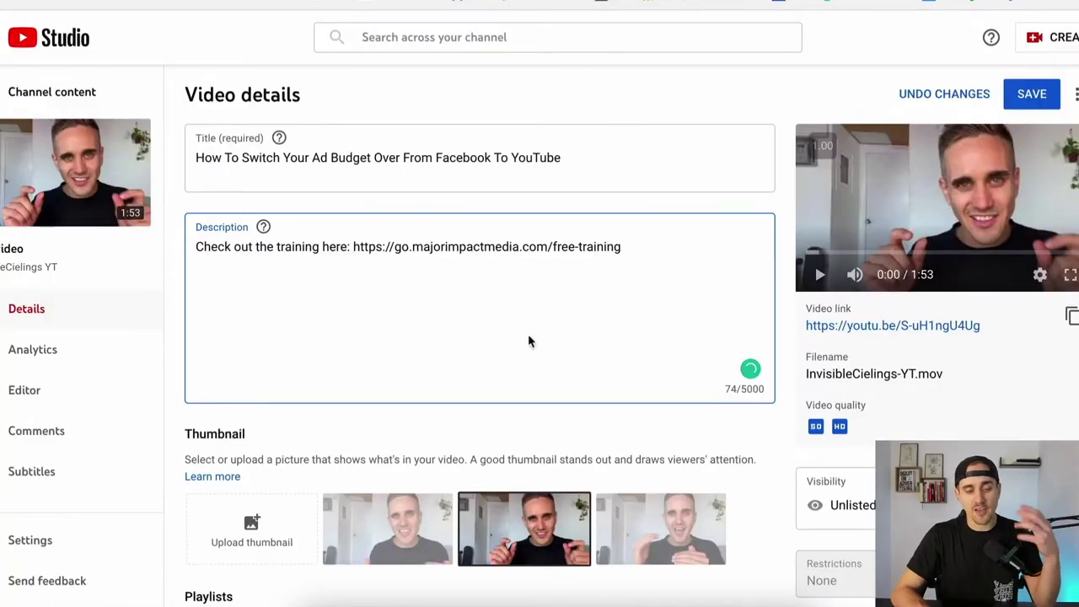
Look over the video's description and thumbnail options in YouTube Studio
{"action": "scroll", "coordinate": [473, 355], "scroll_direction": "down", "scroll_amount": 1}
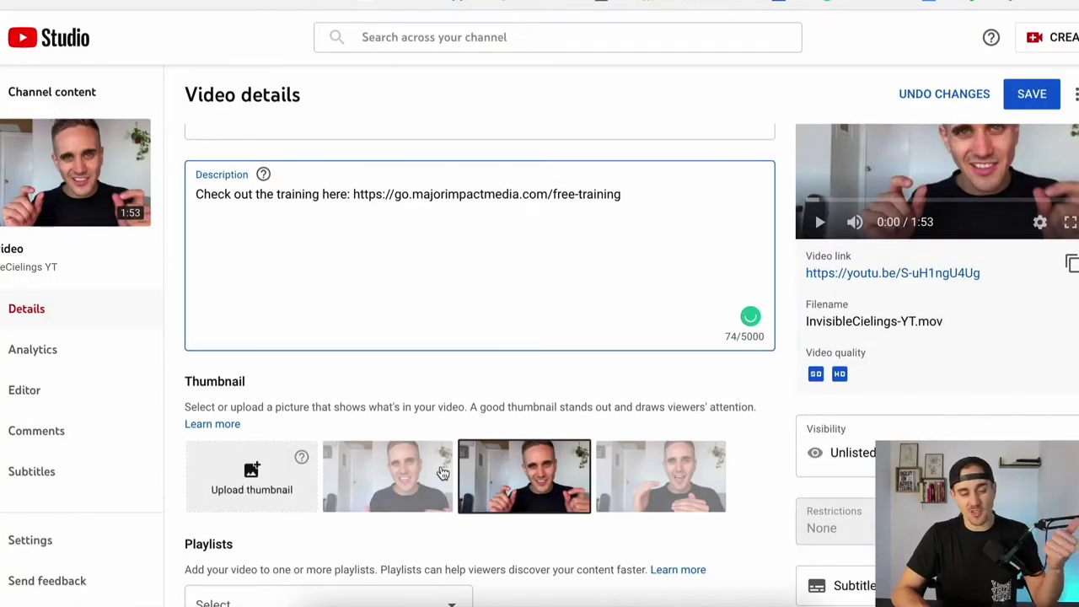
{"action": "left_click", "coordinate": [594, 388]}
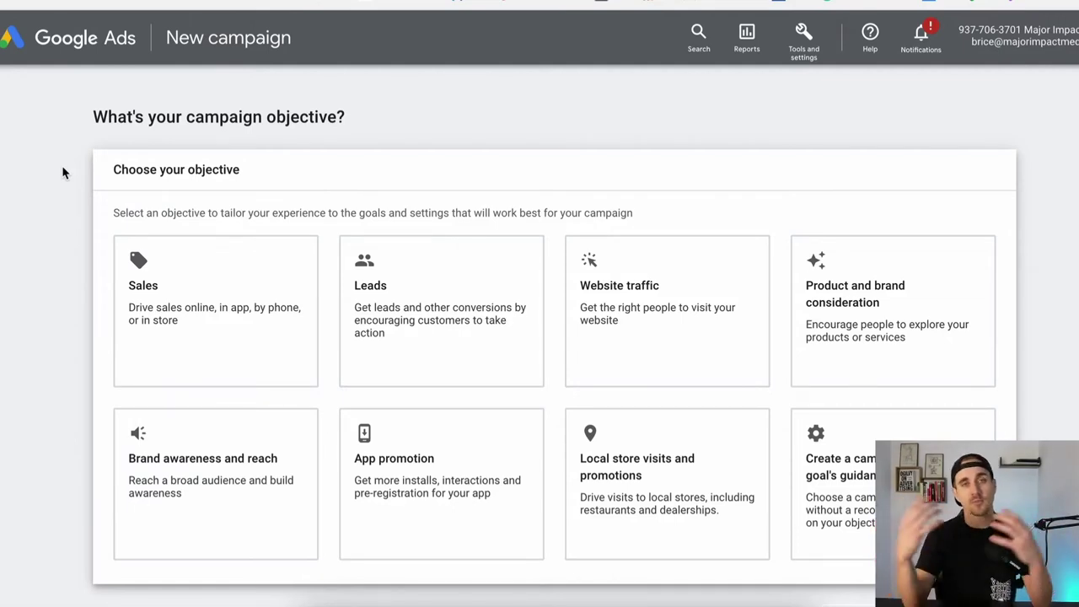
Choose Sales as the new campaign's objective, check its conversion goals, and select Video as the campaign type
{"action": "left_click", "coordinate": [219, 312]}
{"action": "scroll", "coordinate": [710, 323], "scroll_direction": "down", "scroll_amount": 2}
{"action": "scroll", "coordinate": [939, 427], "scroll_direction": "down", "scroll_amount": 4}
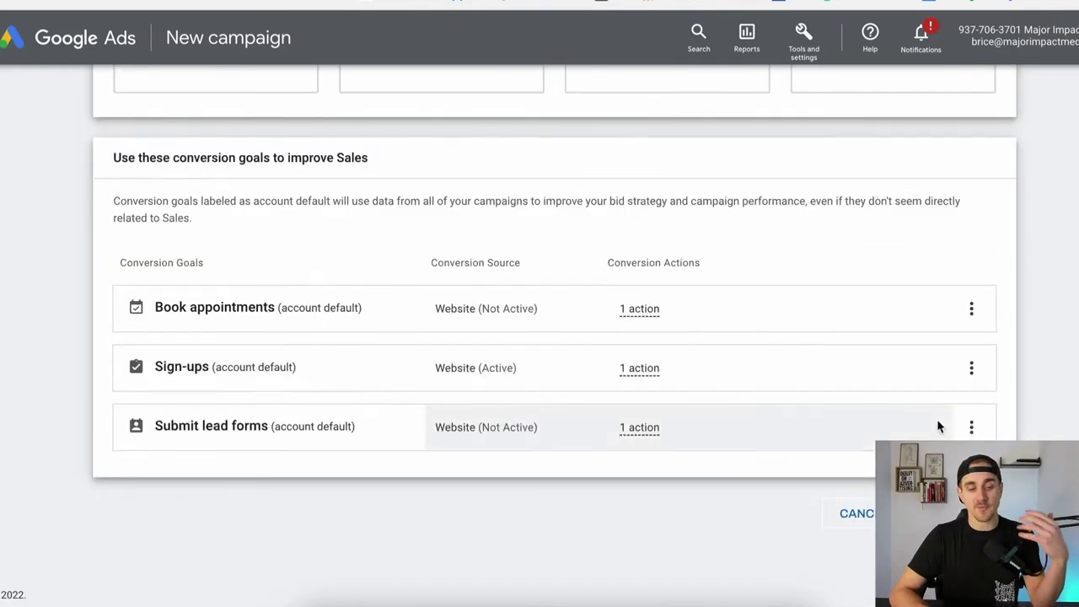
{"action": "scroll", "coordinate": [872, 414], "scroll_direction": "up", "scroll_amount": 2}
{"action": "scroll", "coordinate": [730, 373], "scroll_direction": "down", "scroll_amount": 2}
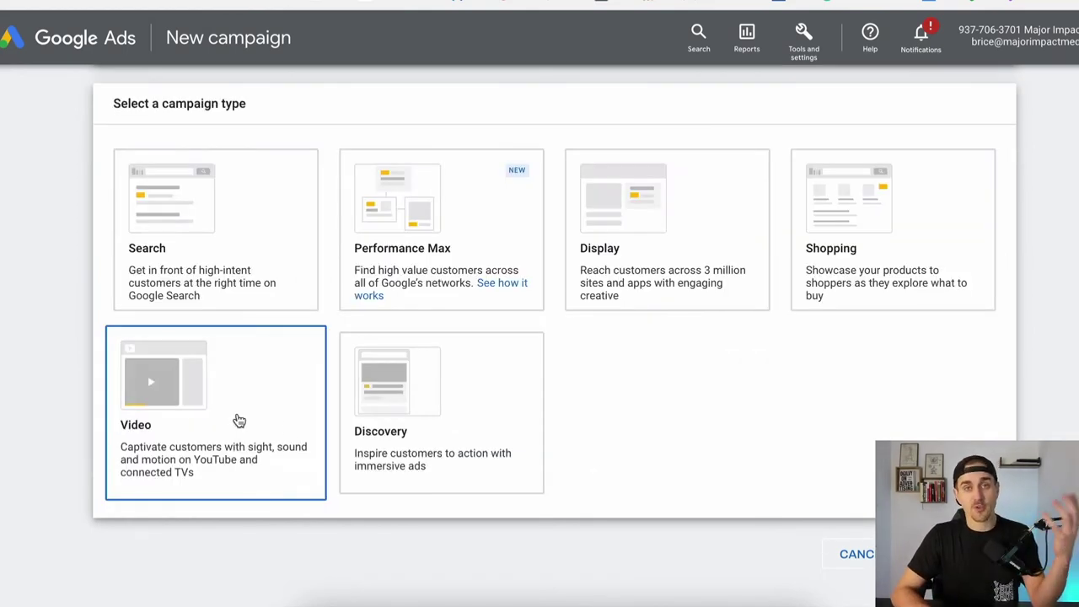
{"action": "left_click", "coordinate": [239, 421]}
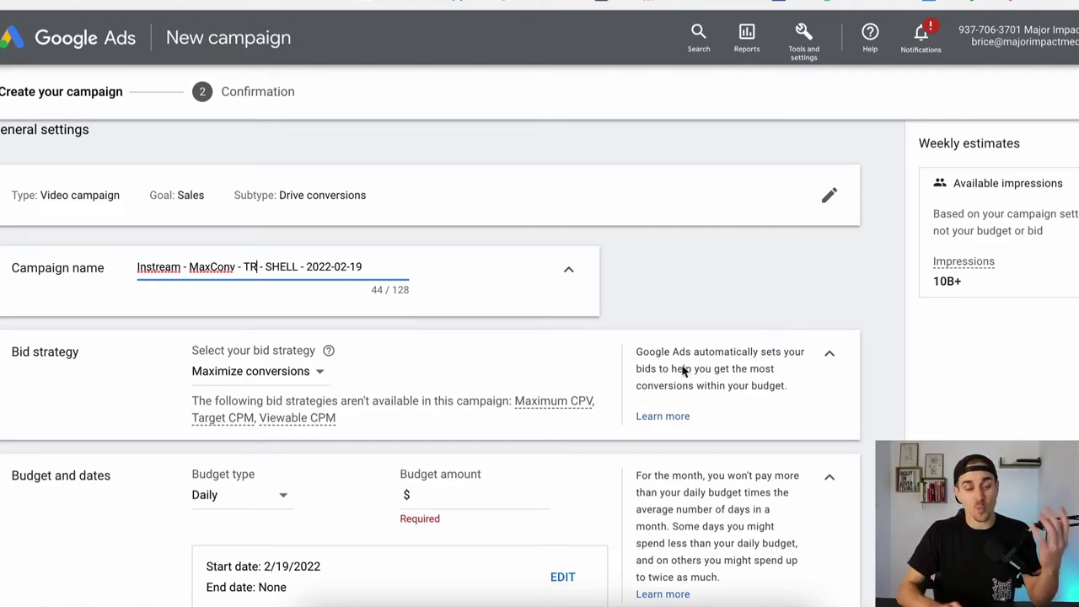
Set the campaign's daily budget to $10.00 and target only the United States
{"action": "scroll", "coordinate": [438, 330], "scroll_direction": "down", "scroll_amount": 3}
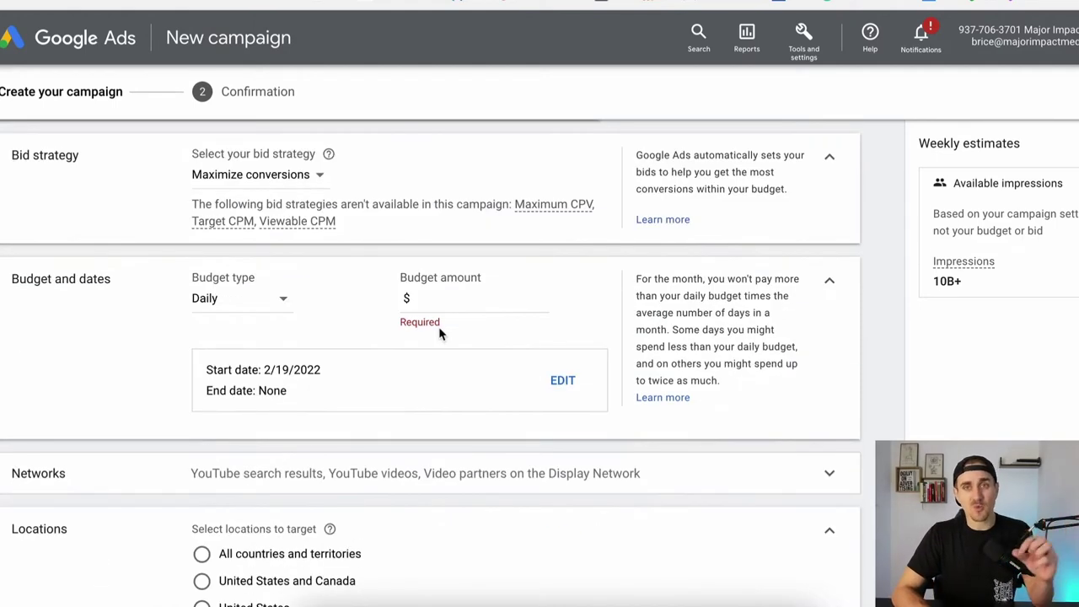
{"action": "scroll", "coordinate": [439, 334], "scroll_direction": "down", "scroll_amount": 1}
{"action": "left_click", "coordinate": [453, 242]}
{"action": "type", "text": "10"}
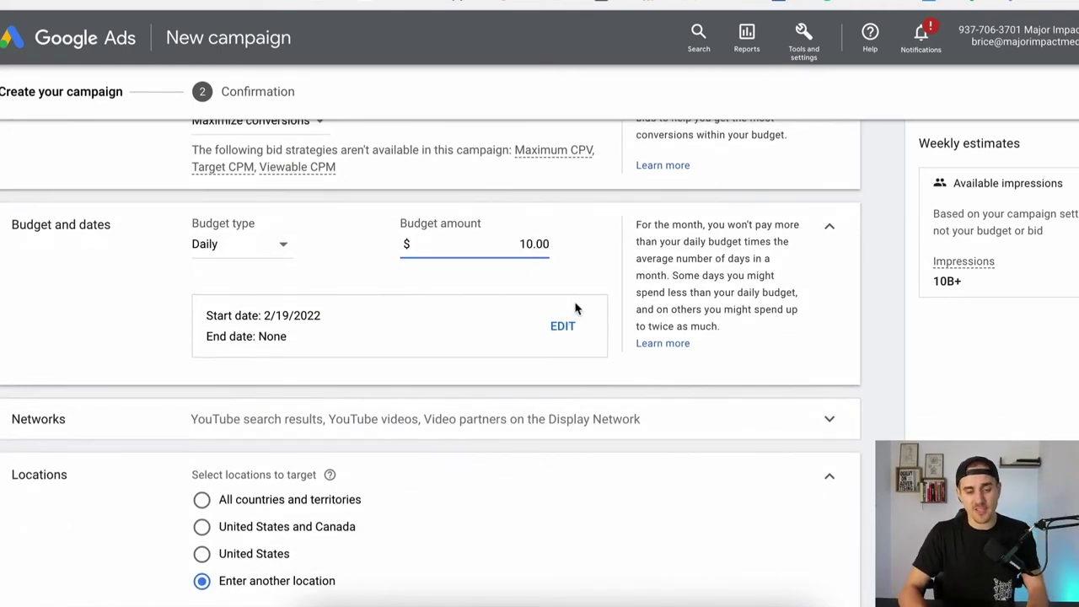
{"action": "scroll", "coordinate": [534, 481], "scroll_direction": "down", "scroll_amount": 2}
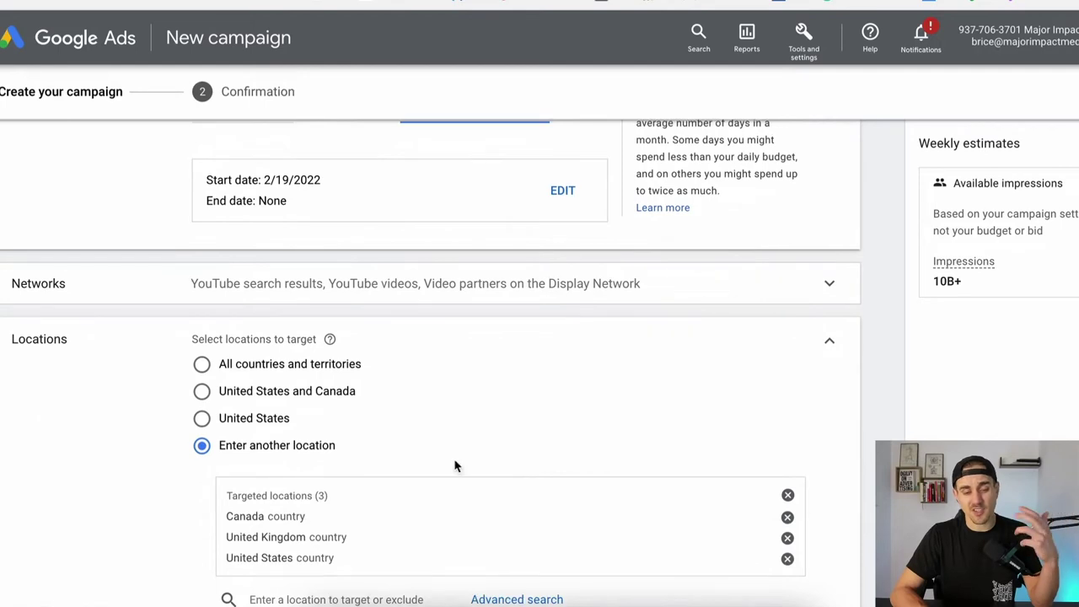
{"action": "left_click", "coordinate": [203, 419]}
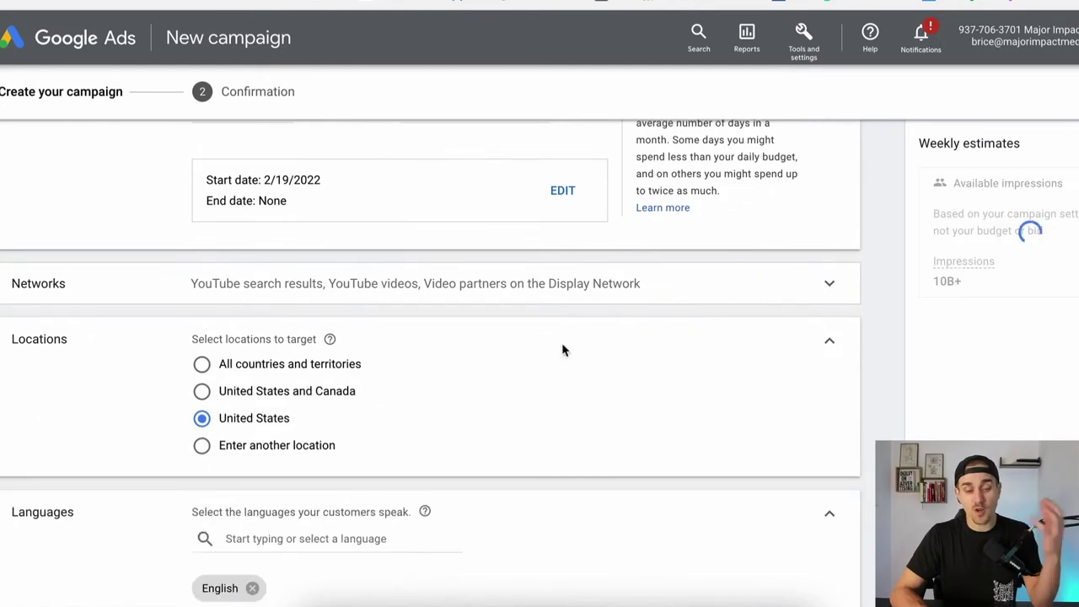
Exclude embedded YouTube videos and live streaming videos from the content where the campaign's ads can show
{"action": "scroll", "coordinate": [494, 501], "scroll_direction": "down", "scroll_amount": 3}
{"action": "scroll", "coordinate": [497, 505], "scroll_direction": "down", "scroll_amount": 3}
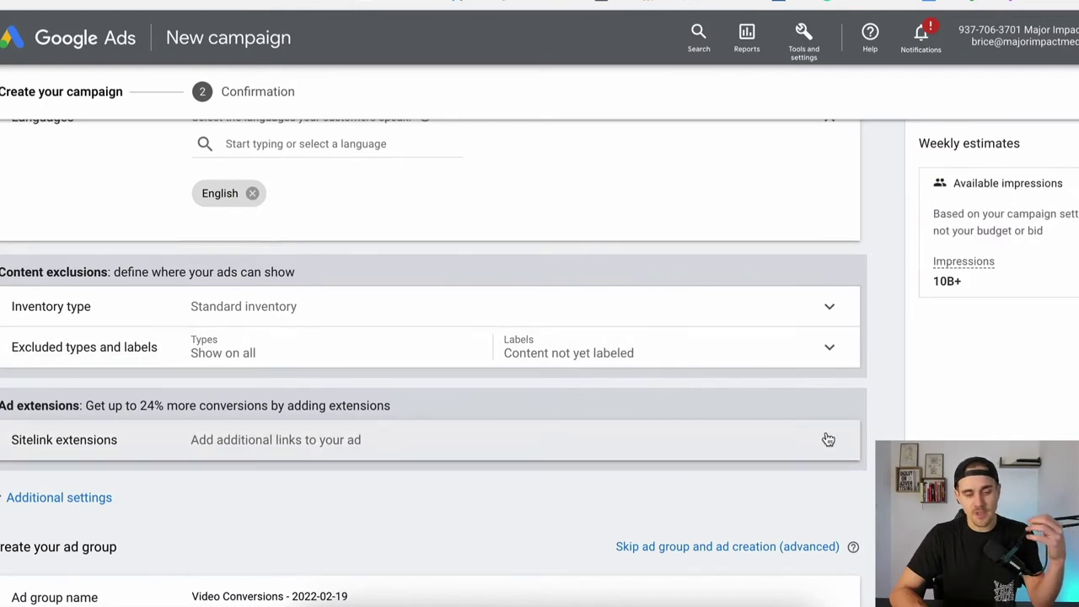
{"action": "left_click", "coordinate": [829, 362]}
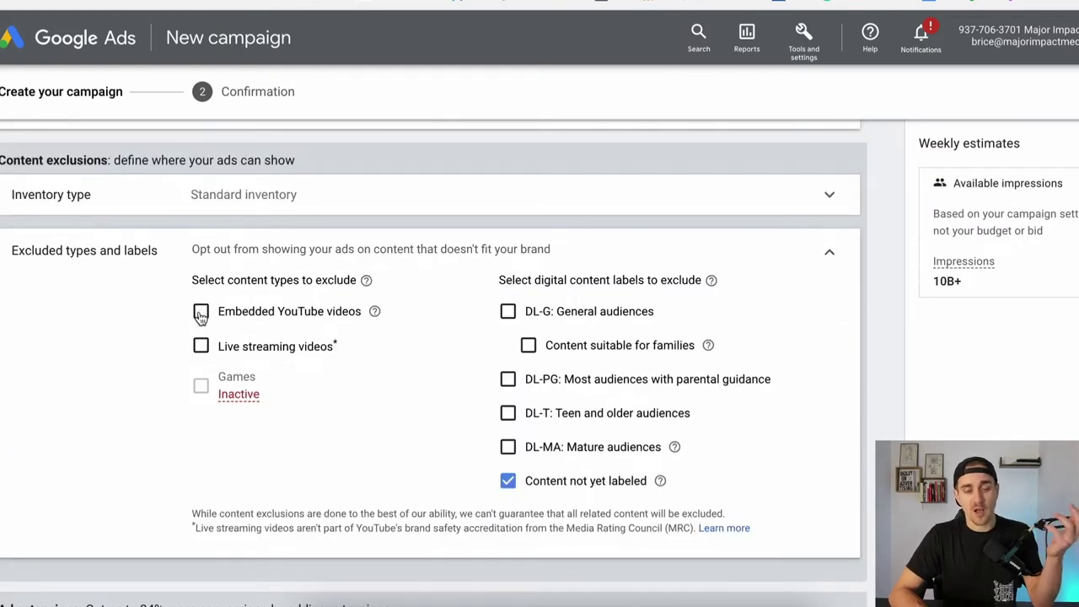
{"action": "left_click", "coordinate": [201, 313]}
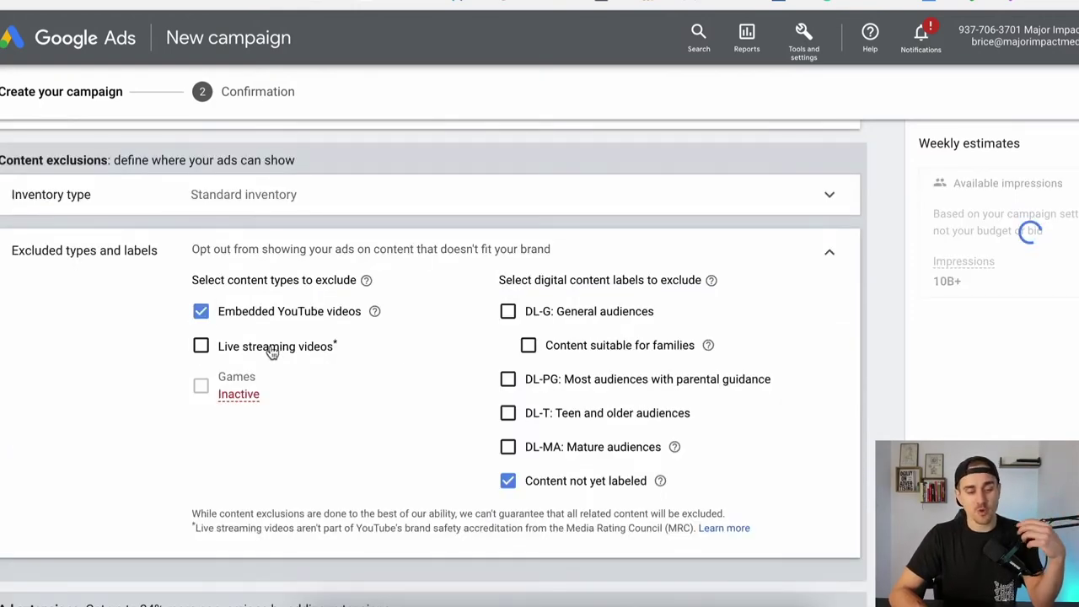
{"action": "key", "text": "Tab"}
{"action": "key", "text": "Tab"}
{"action": "key", "text": "space"}
Review the sitelink extensions, the ad group's people and content targeting sections, and the video ad creation section
{"action": "scroll", "coordinate": [411, 374], "scroll_direction": "down", "scroll_amount": 3}
{"action": "scroll", "coordinate": [411, 374], "scroll_direction": "down", "scroll_amount": 2}
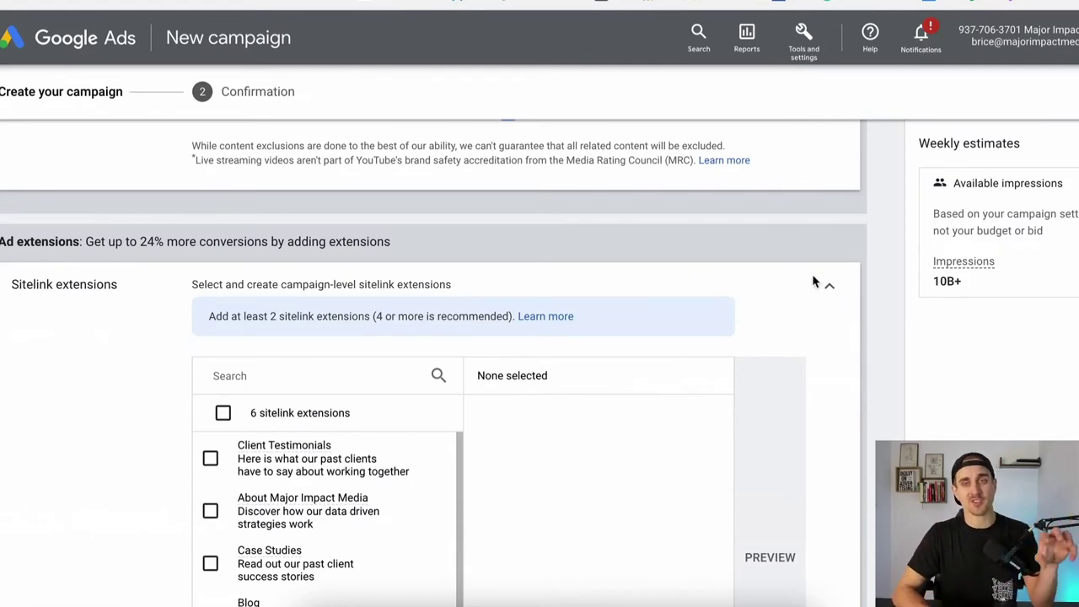
{"action": "scroll", "coordinate": [867, 371], "scroll_direction": "down", "scroll_amount": 2}
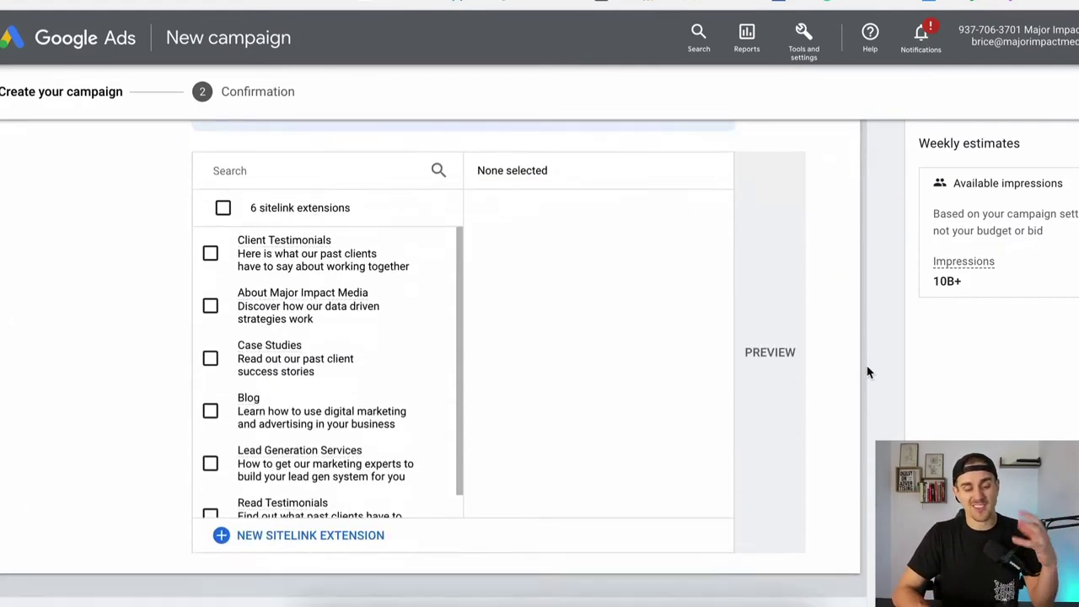
{"action": "scroll", "coordinate": [867, 371], "scroll_direction": "down", "scroll_amount": 5}
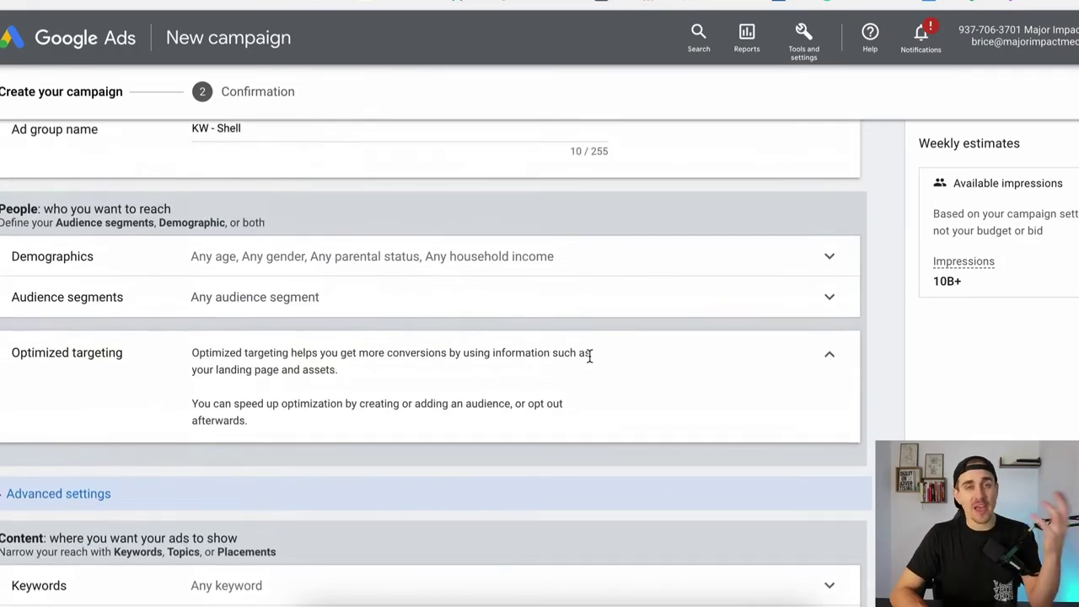
{"action": "scroll", "coordinate": [590, 356], "scroll_direction": "up", "scroll_amount": 1}
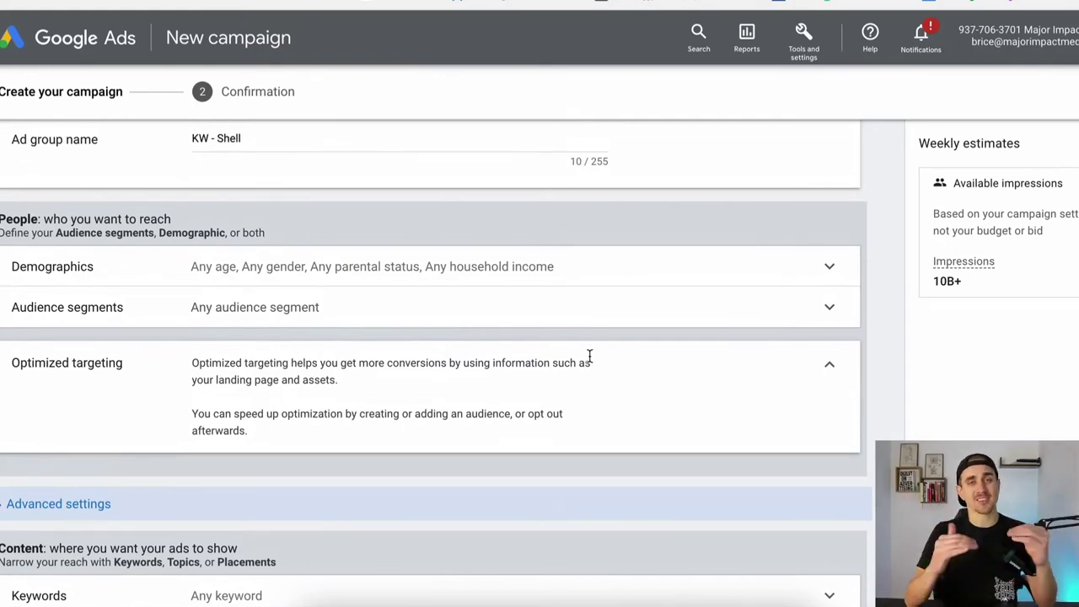
{"action": "scroll", "coordinate": [590, 356], "scroll_direction": "down", "scroll_amount": 9}
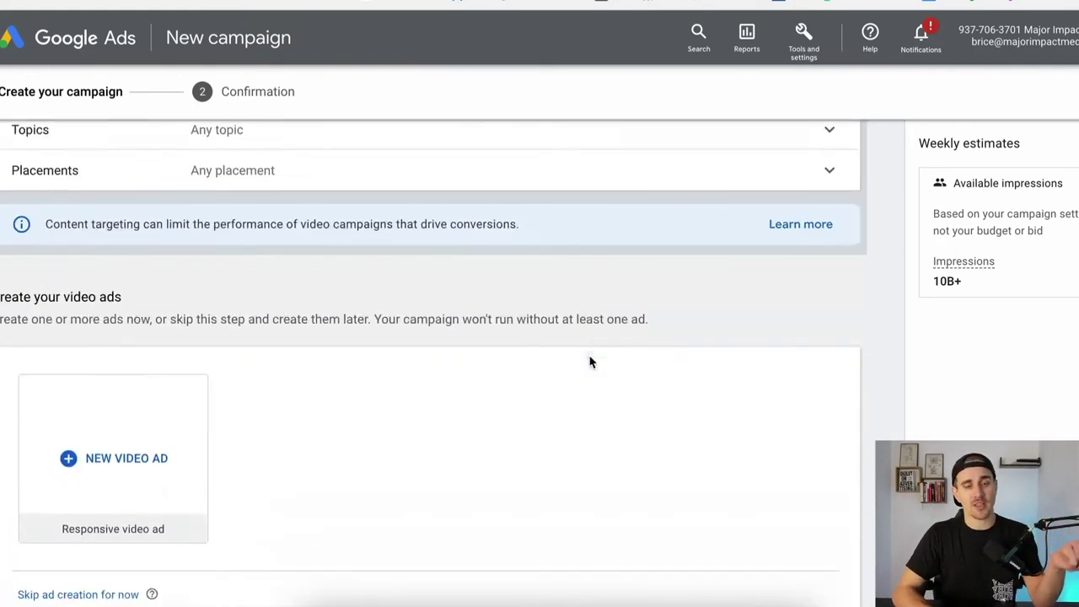
{"action": "scroll", "coordinate": [589, 362], "scroll_direction": "up", "scroll_amount": 1}
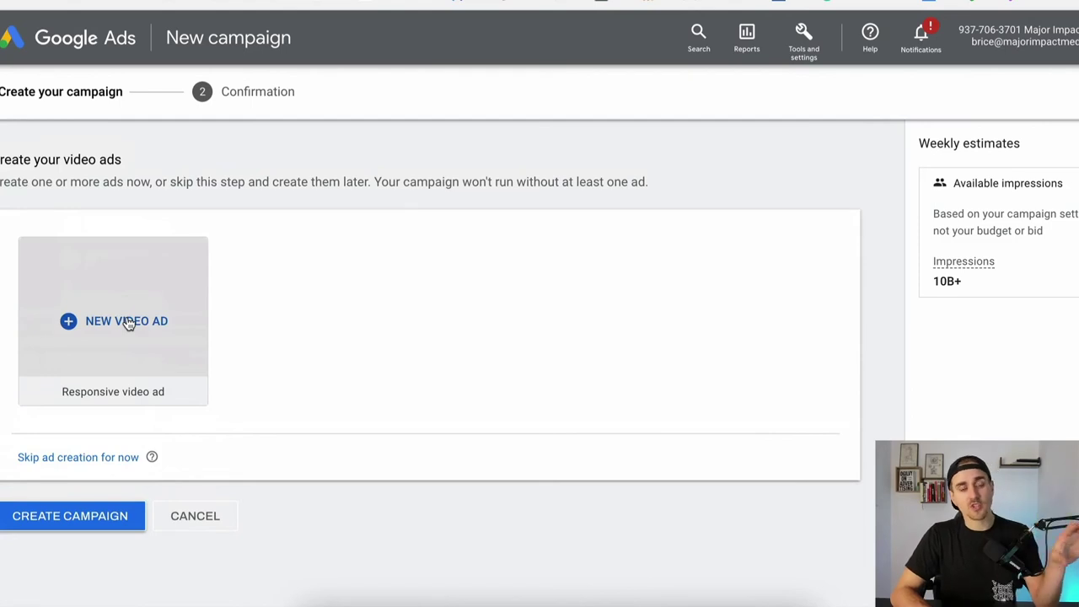
{"action": "left_click", "coordinate": [128, 323]}
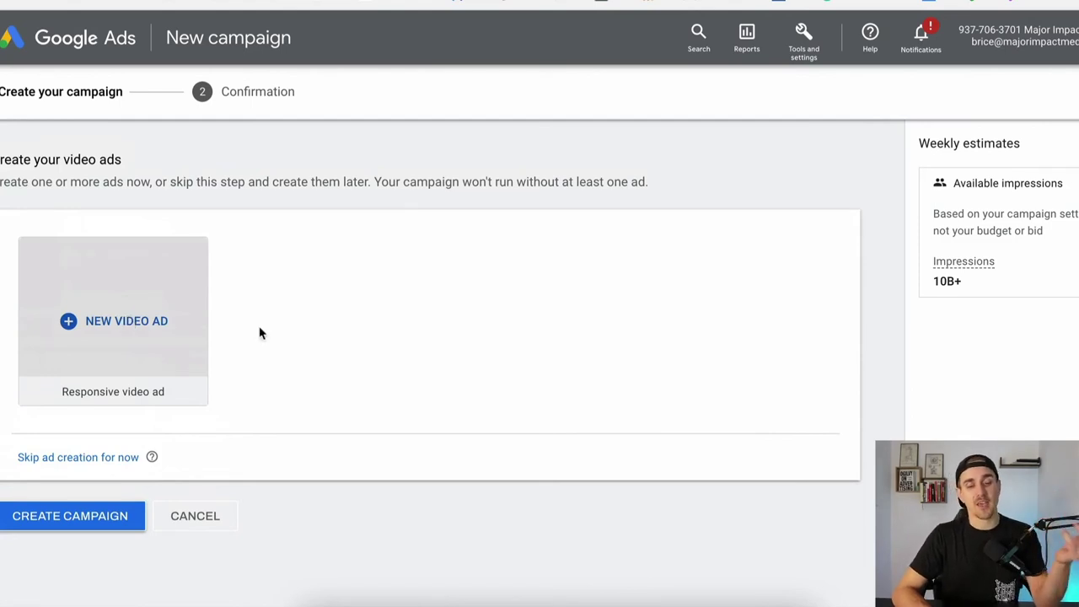
{"action": "scroll", "coordinate": [611, 271], "scroll_direction": "down", "scroll_amount": 1}
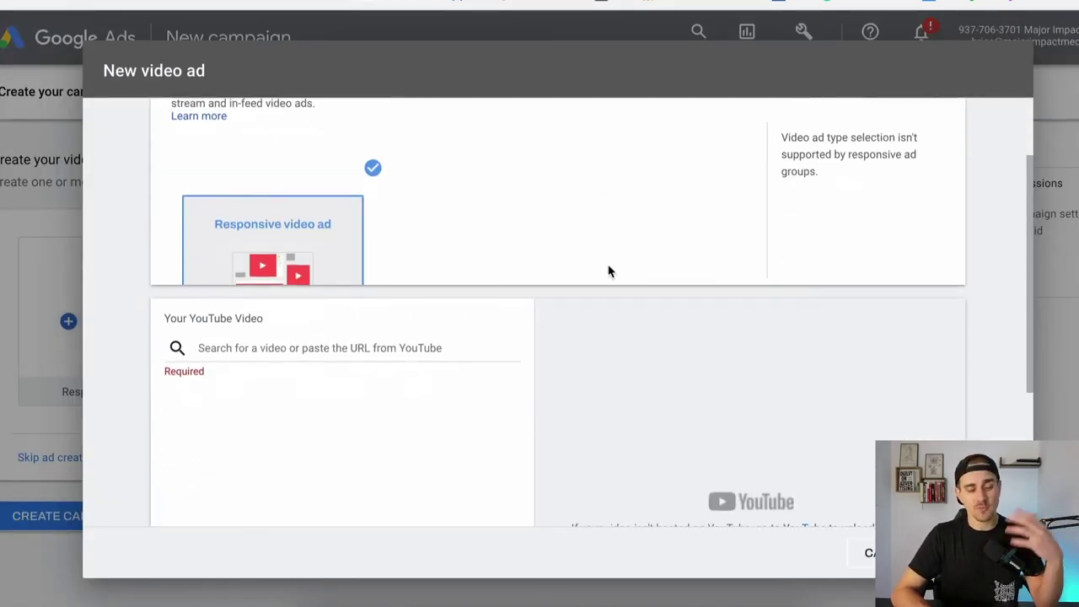
{"action": "left_click", "coordinate": [369, 347]}
{"action": "type", "text": "https://youtu.be/5-aH1sgU4Gg"}
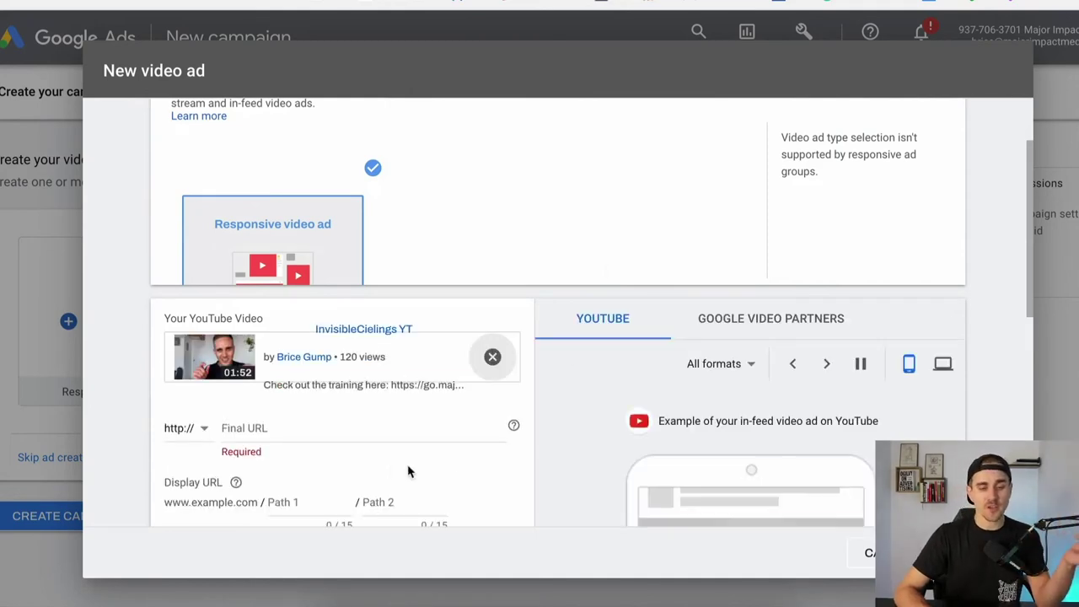
Examine the video ad's URL, call-to-action, headline and description fields alongside its in-feed and in-stream previews
{"action": "scroll", "coordinate": [393, 469], "scroll_direction": "down", "scroll_amount": 1}
{"action": "scroll", "coordinate": [393, 471], "scroll_direction": "down", "scroll_amount": 1}
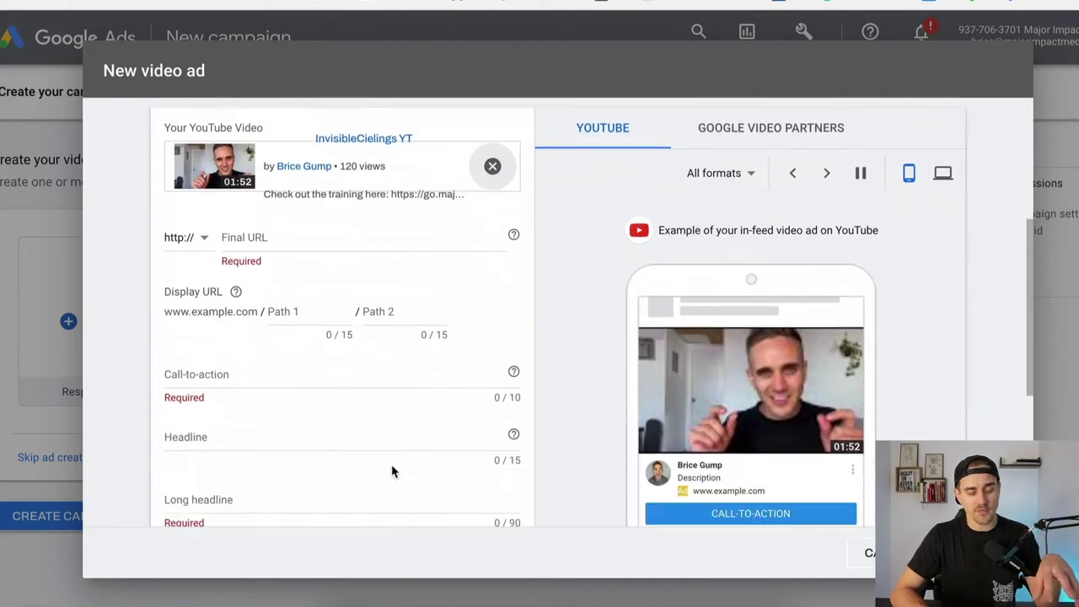
{"action": "scroll", "coordinate": [393, 471], "scroll_direction": "down", "scroll_amount": 1}
{"action": "scroll", "coordinate": [371, 418], "scroll_direction": "down", "scroll_amount": 1}
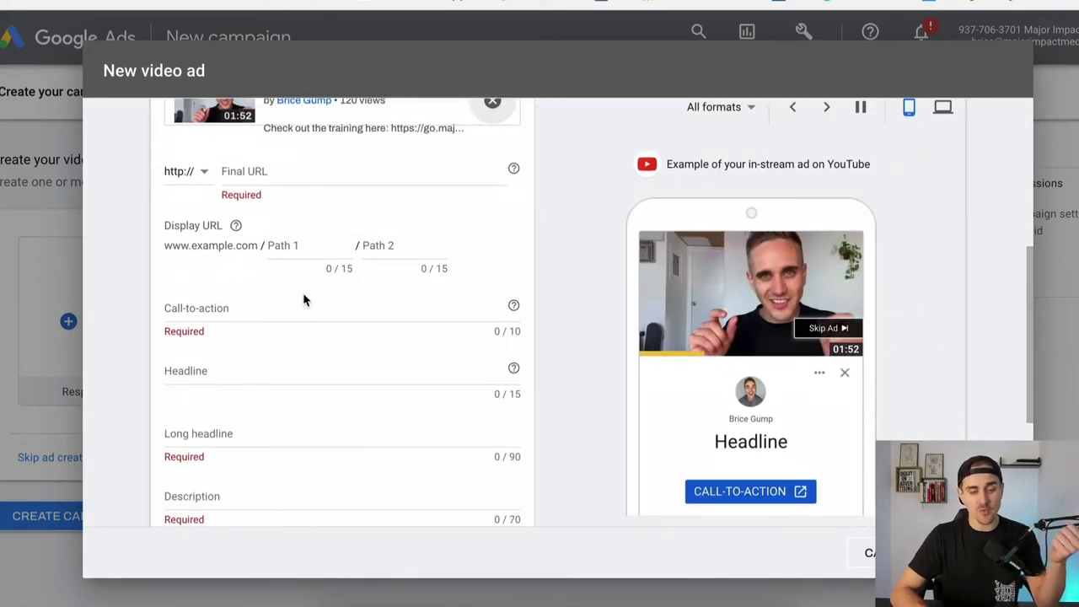
{"action": "scroll", "coordinate": [304, 362], "scroll_direction": "down", "scroll_amount": 2}
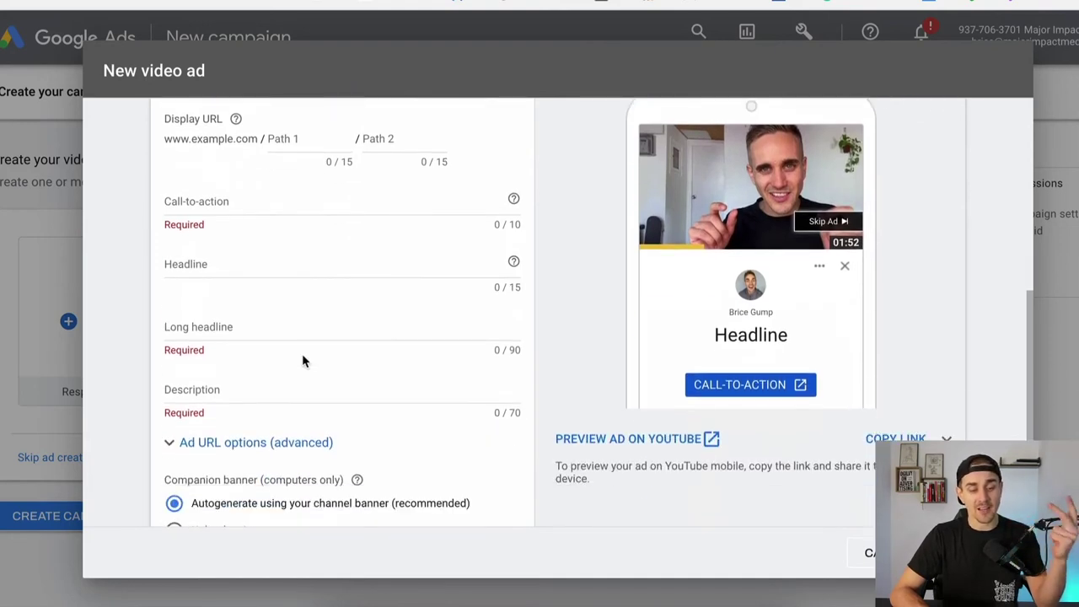
{"action": "scroll", "coordinate": [361, 378], "scroll_direction": "up", "scroll_amount": 2}
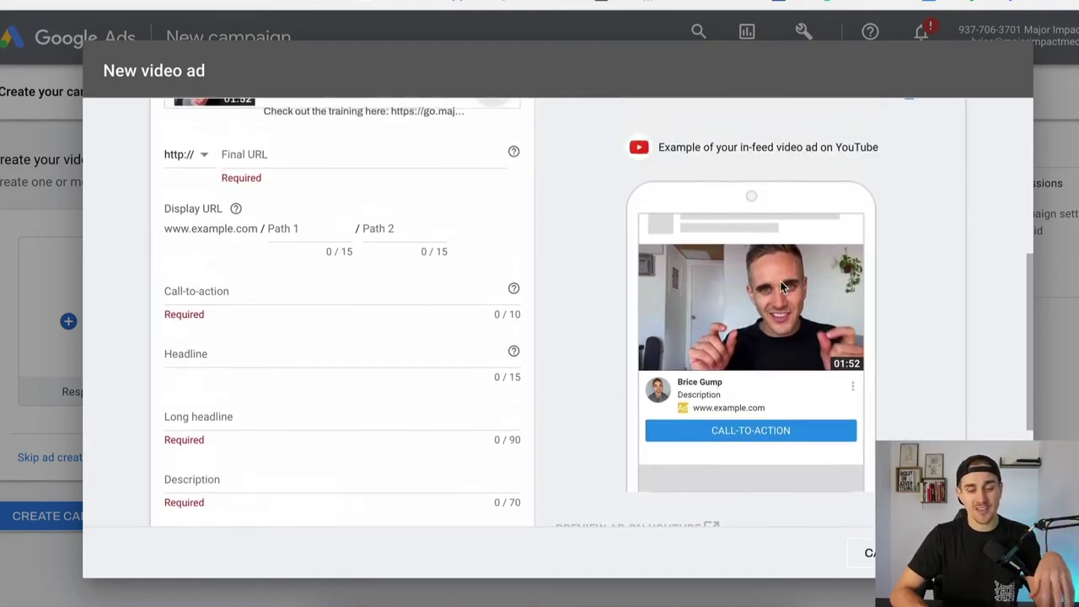
{"action": "scroll", "coordinate": [789, 270], "scroll_direction": "up", "scroll_amount": 1}
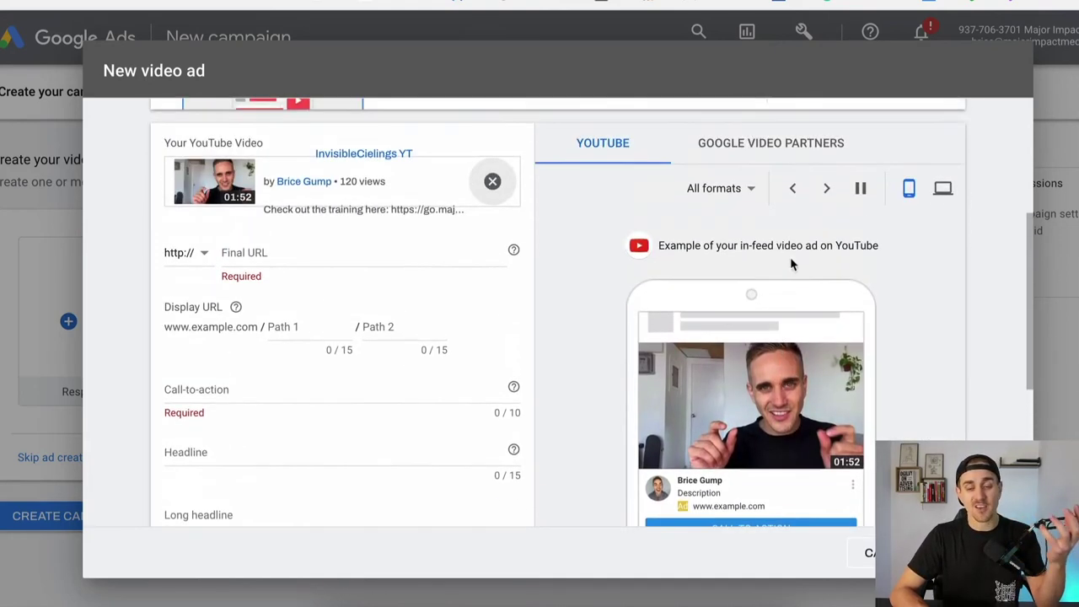
{"action": "left_click", "coordinate": [827, 189]}
{"action": "scroll", "coordinate": [828, 191], "scroll_direction": "down", "scroll_amount": 1}
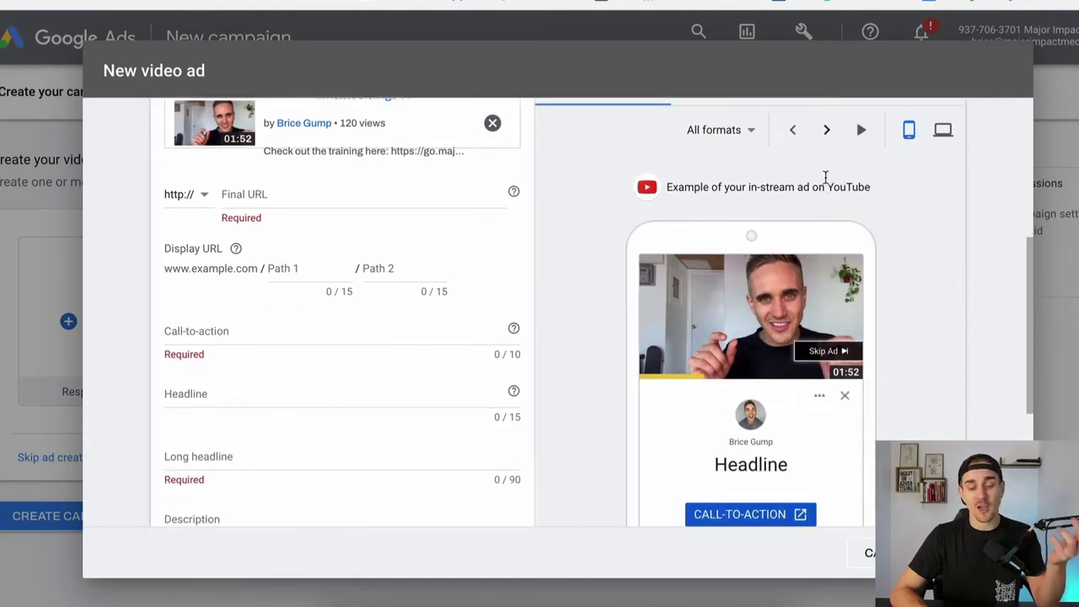
{"action": "scroll", "coordinate": [827, 170], "scroll_direction": "down", "scroll_amount": 1}
{"action": "left_click", "coordinate": [827, 108]}
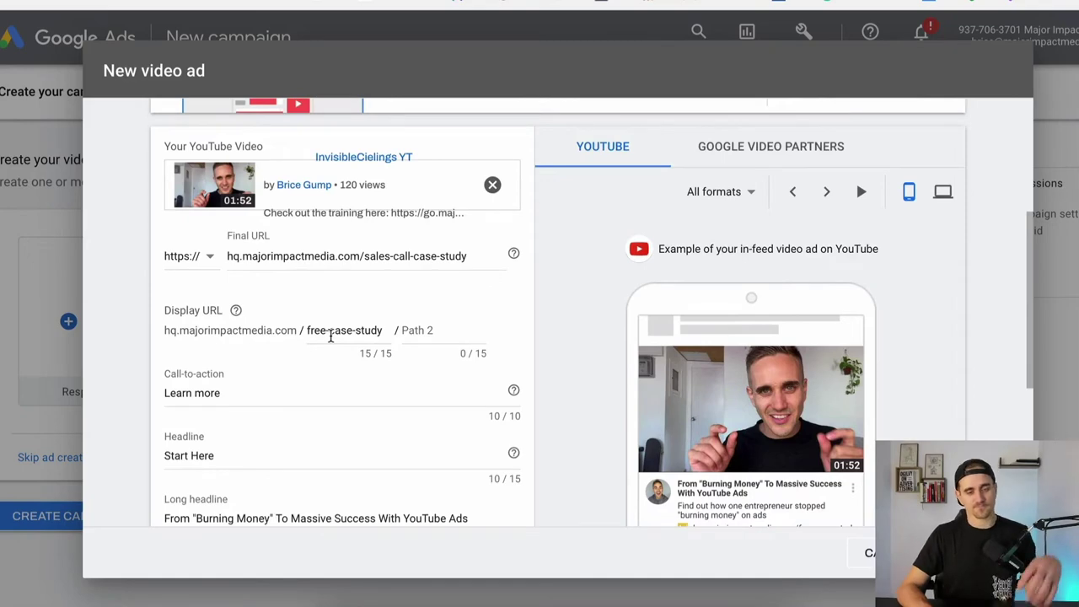
{"action": "scroll", "coordinate": [331, 336], "scroll_direction": "down", "scroll_amount": 1}
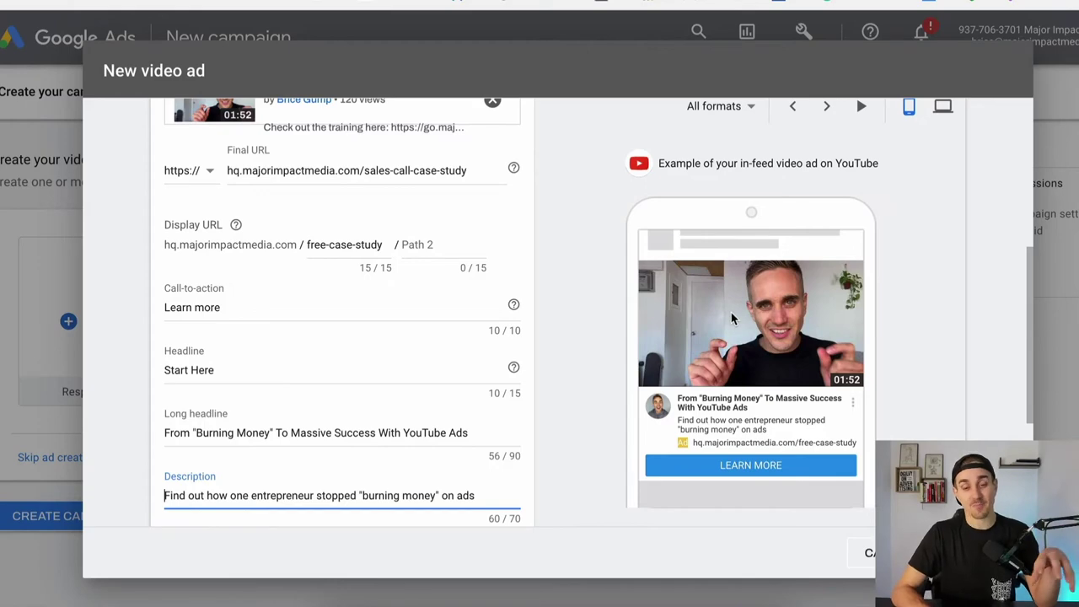
{"action": "scroll", "coordinate": [354, 234], "scroll_direction": "down", "scroll_amount": 1}
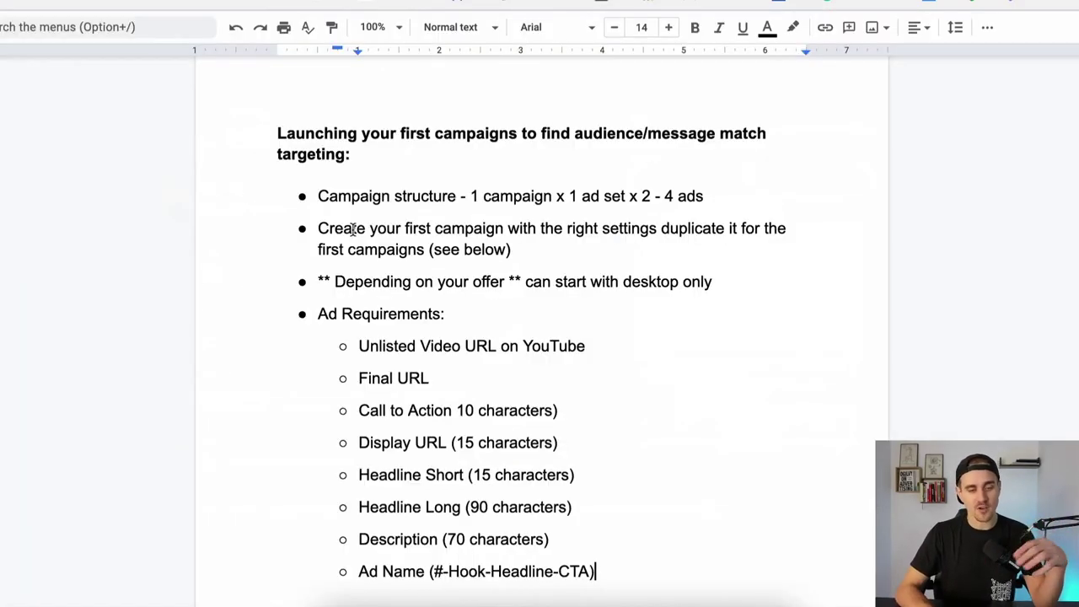
In the campaign notes in Google Docs, add the missing opening parenthesis before "10 characters)" in the Call to Action requirement
{"action": "scroll", "coordinate": [641, 355], "scroll_direction": "down", "scroll_amount": 1}
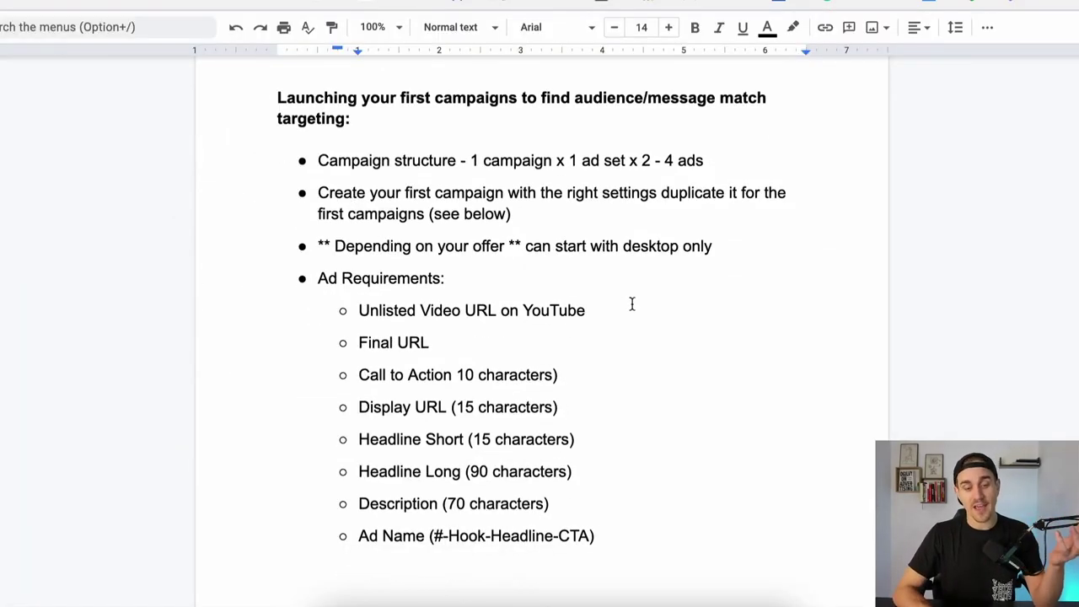
{"action": "left_click", "coordinate": [628, 311]}
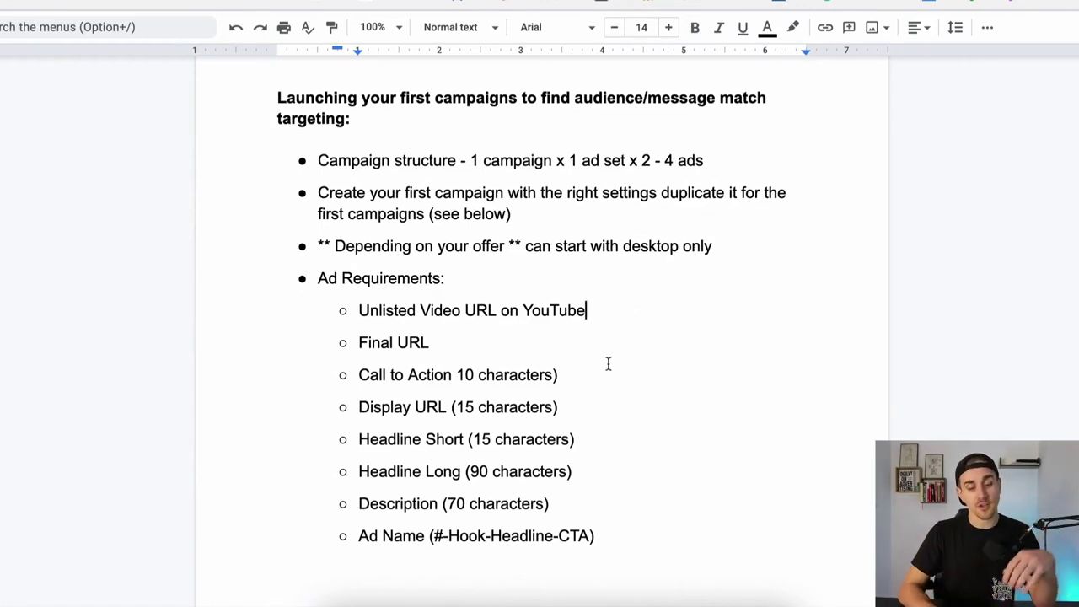
{"action": "left_click", "coordinate": [457, 374]}
{"action": "type", "text": "("}
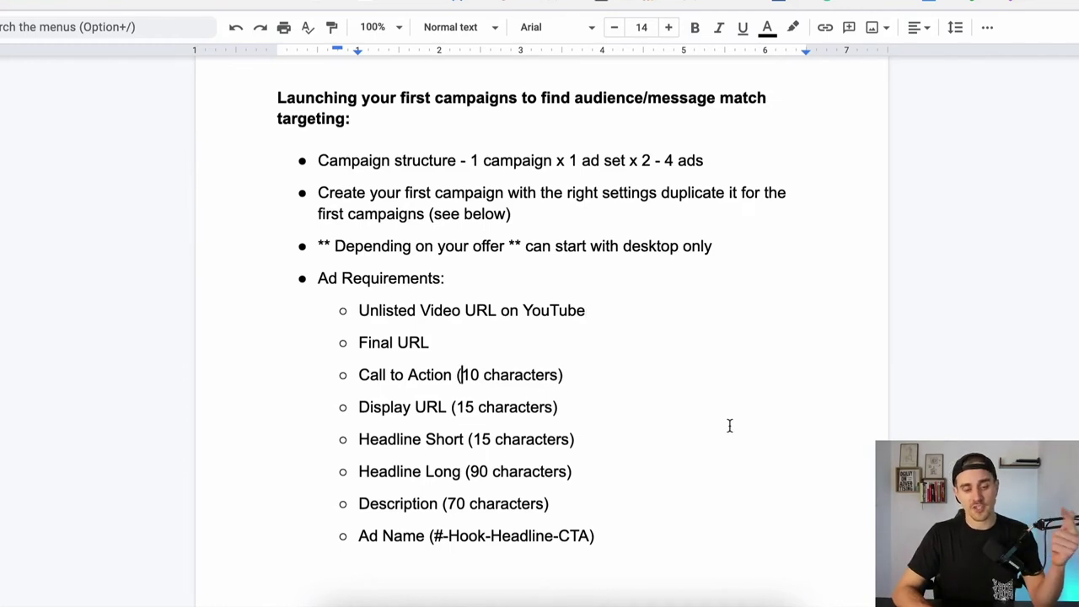
{"action": "scroll", "coordinate": [729, 426], "scroll_direction": "down", "scroll_amount": 1}
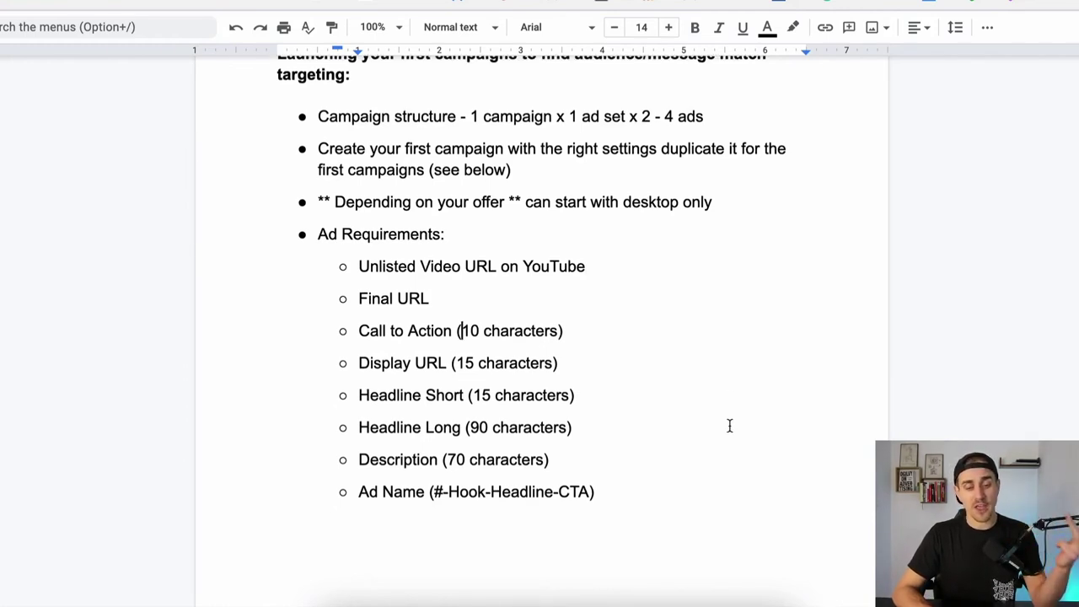
{"action": "scroll", "coordinate": [730, 426], "scroll_direction": "down", "scroll_amount": 1}
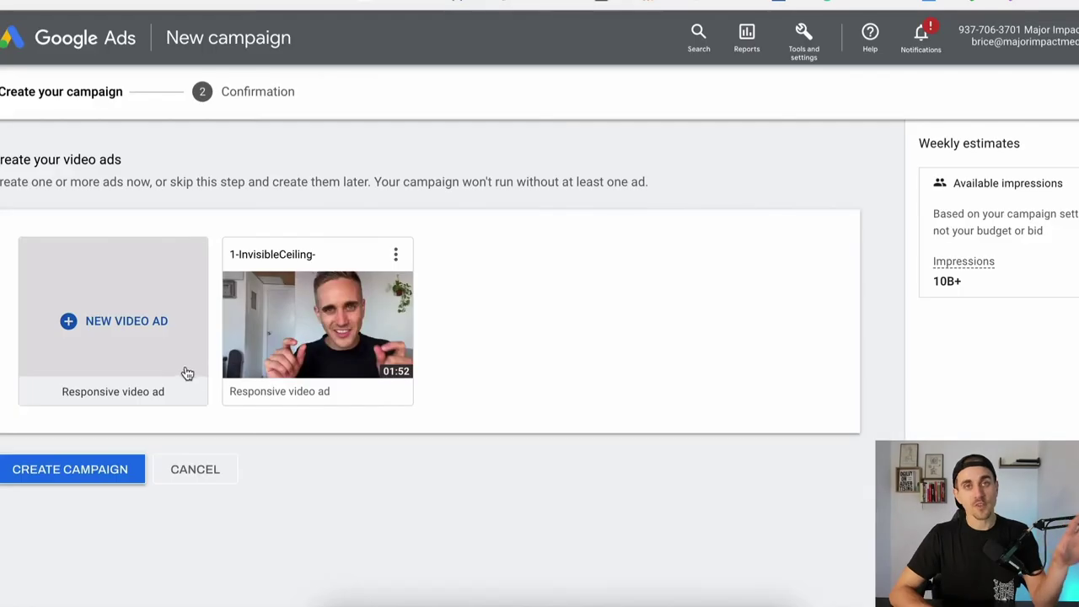
In Google Ads, create the campaign and copy the listed campaign Instream - MaxConv - TR - SHELL - 2022-02-19
{"action": "left_click", "coordinate": [79, 469]}
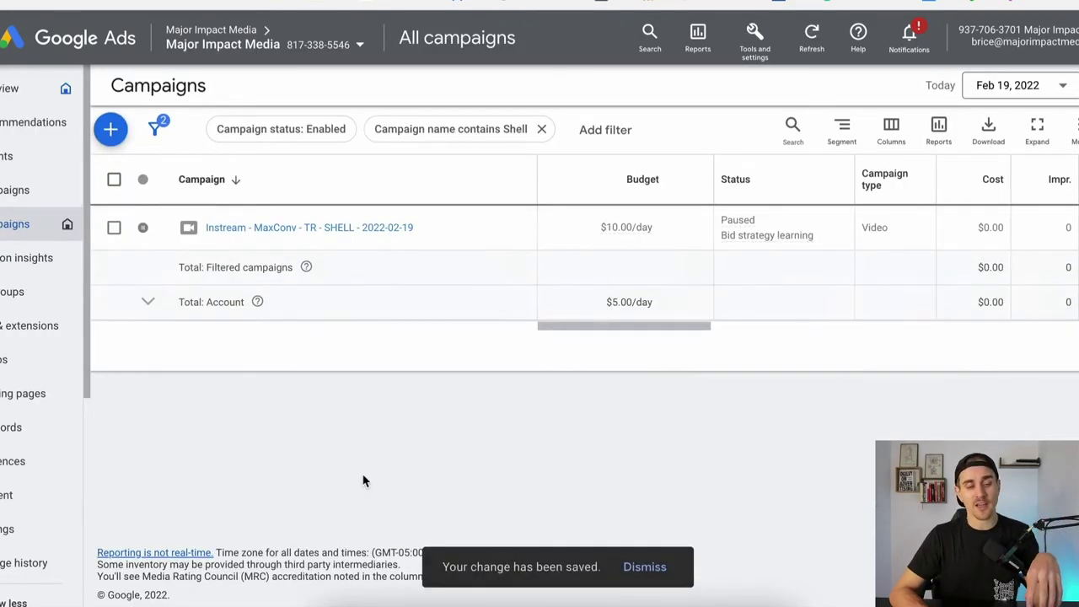
{"action": "left_click", "coordinate": [114, 227]}
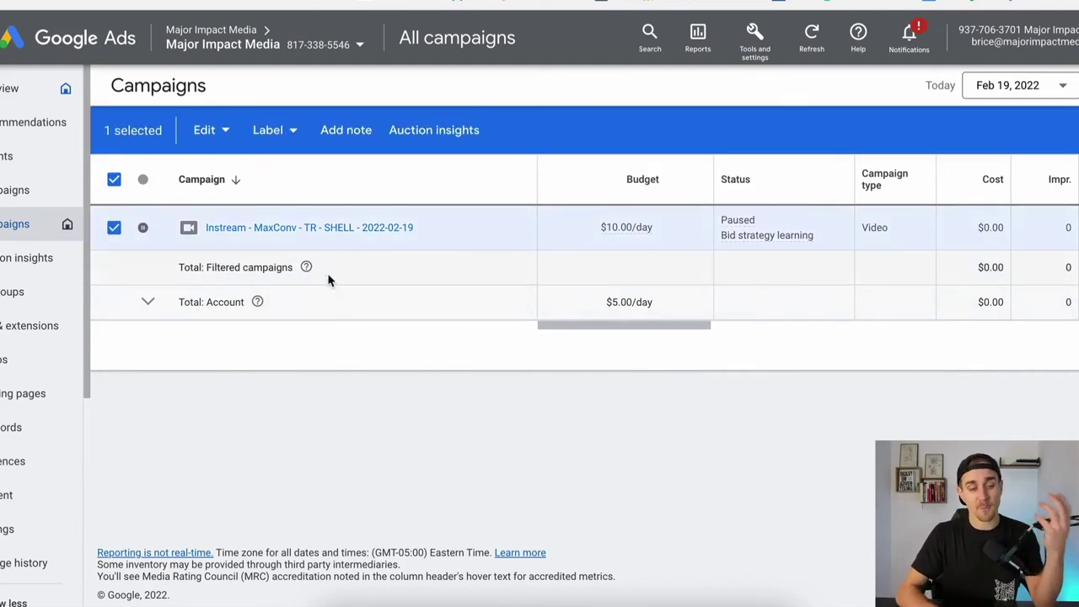
{"action": "key", "text": "ctrl+c"}
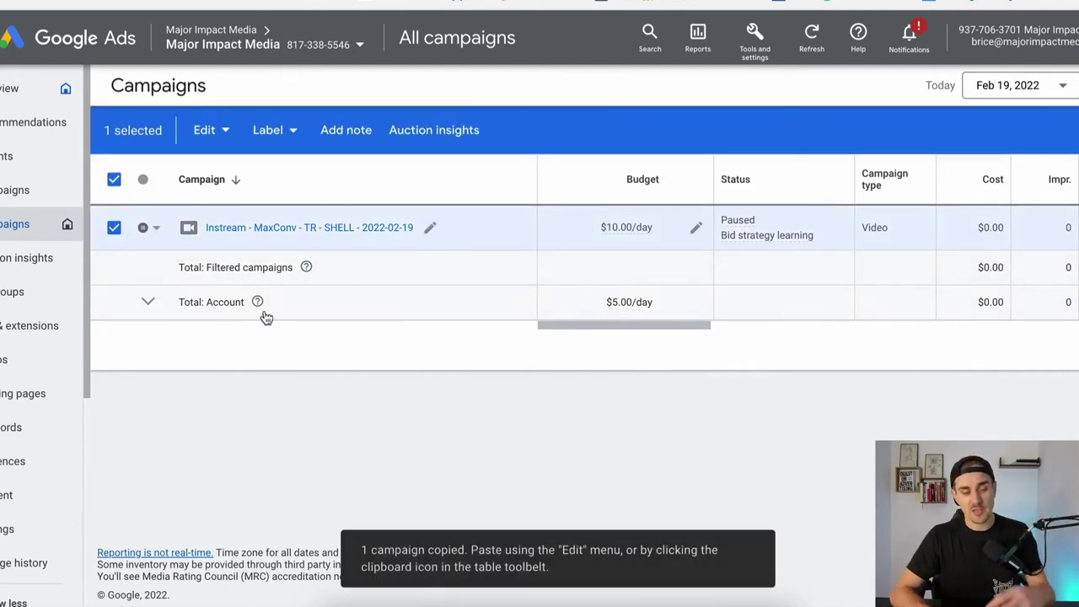
{"action": "key", "text": "Escape"}
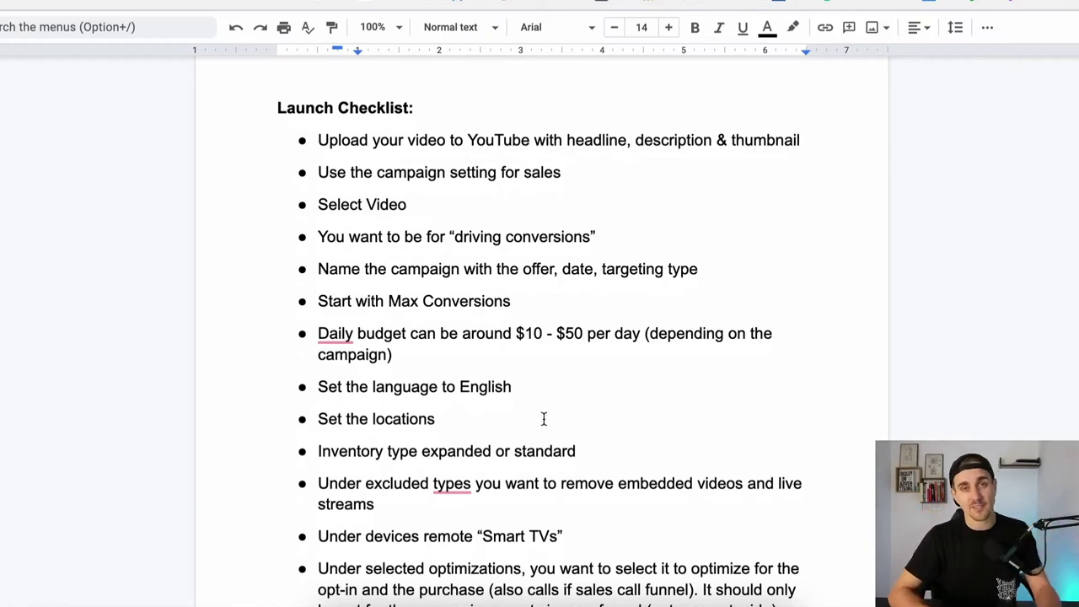
Review the Launch Checklist, the campaign optimization tips and the Metrics To Watch section in the Google Docs notes
{"action": "scroll", "coordinate": [545, 419], "scroll_direction": "down", "scroll_amount": 3}
{"action": "scroll", "coordinate": [544, 419], "scroll_direction": "up", "scroll_amount": 2}
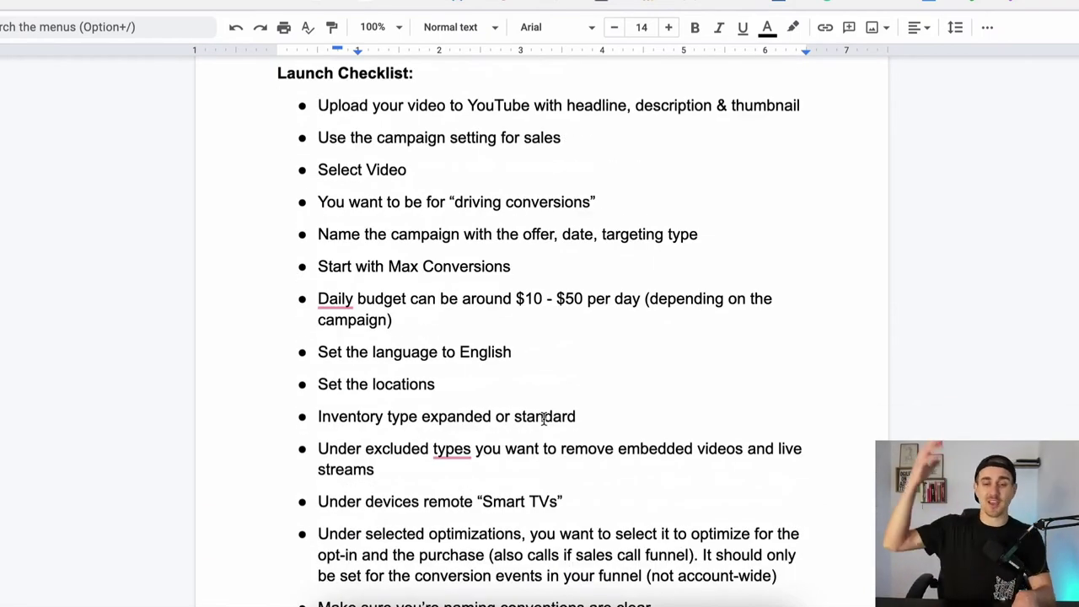
{"action": "scroll", "coordinate": [544, 419], "scroll_direction": "down", "scroll_amount": 1}
{"action": "scroll", "coordinate": [544, 419], "scroll_direction": "down", "scroll_amount": 3}
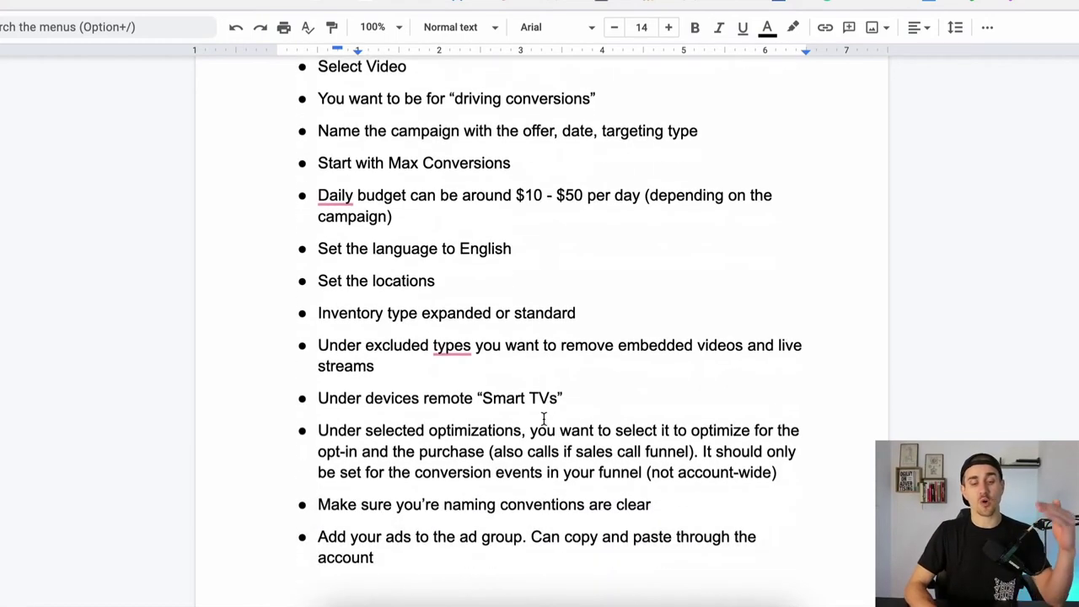
{"action": "scroll", "coordinate": [544, 419], "scroll_direction": "down", "scroll_amount": 4}
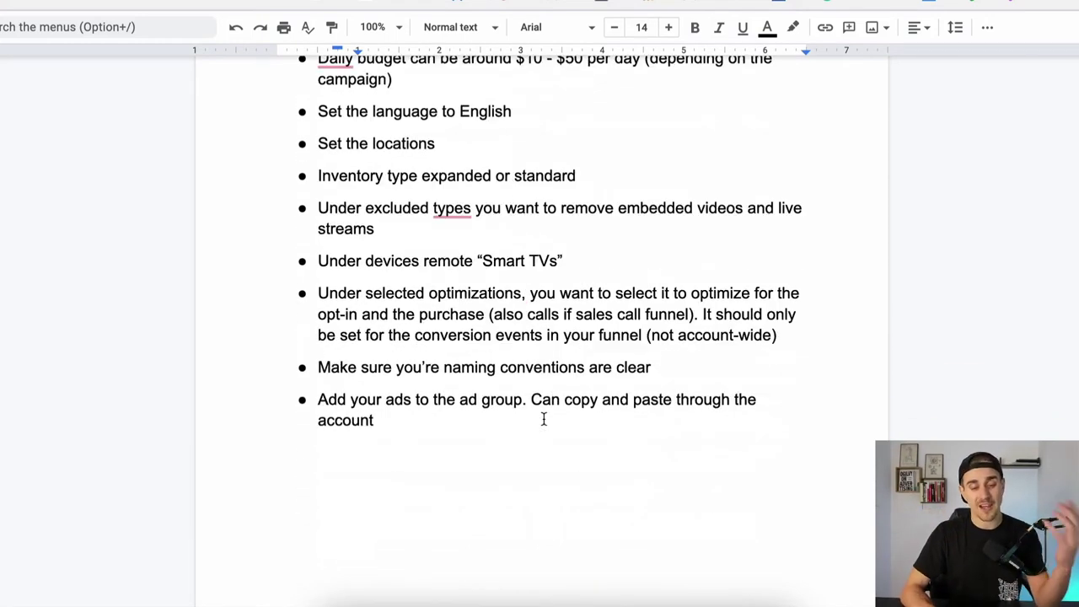
{"action": "scroll", "coordinate": [544, 419], "scroll_direction": "down", "scroll_amount": 3}
{"action": "scroll", "coordinate": [544, 419], "scroll_direction": "up", "scroll_amount": 8}
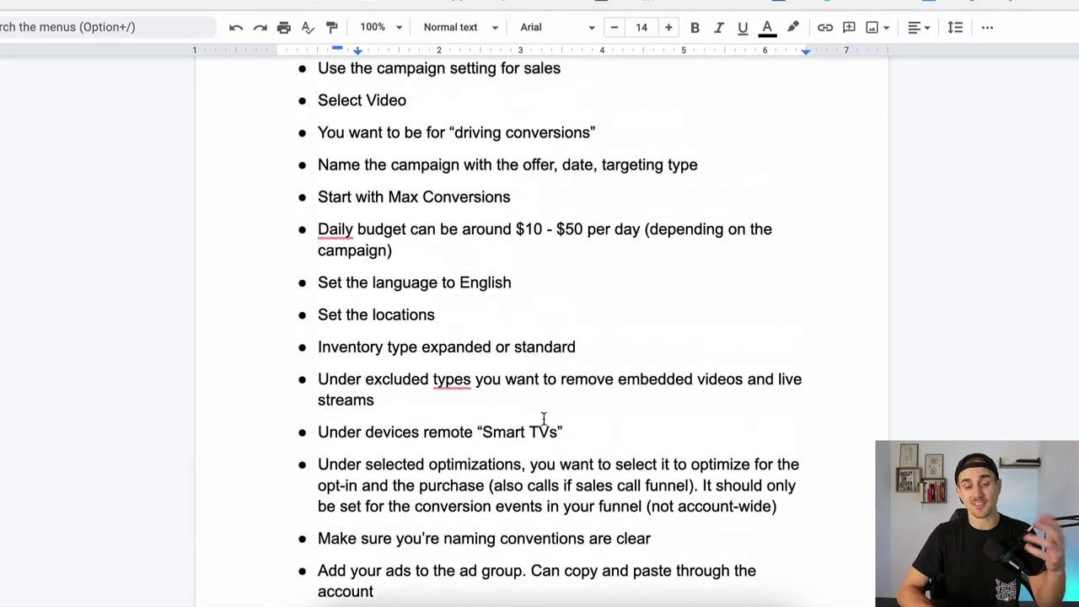
{"action": "scroll", "coordinate": [544, 420], "scroll_direction": "down", "scroll_amount": 15}
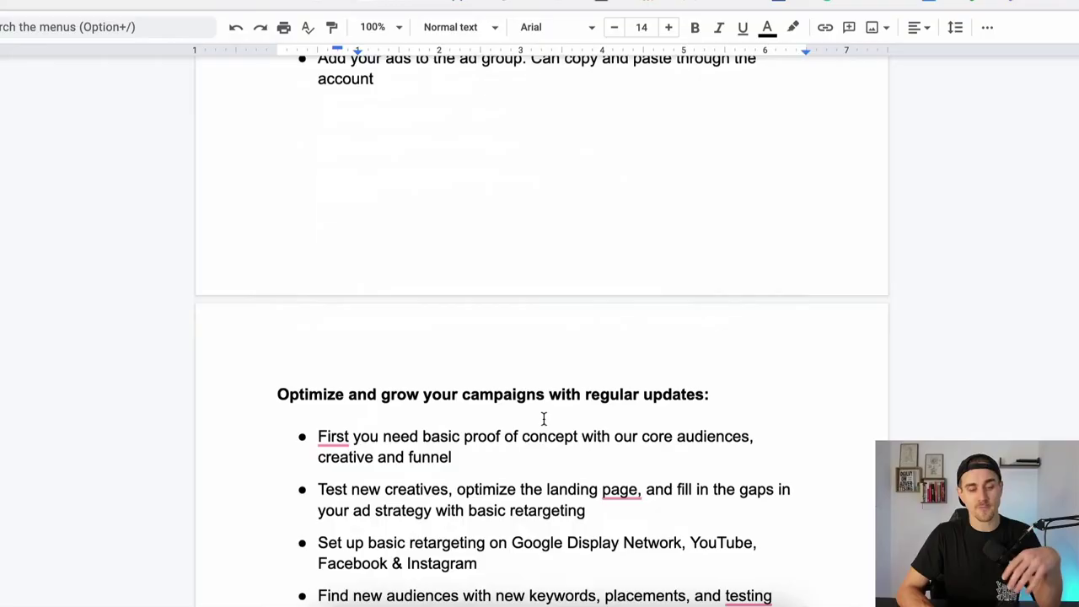
{"action": "scroll", "coordinate": [545, 419], "scroll_direction": "down", "scroll_amount": 4}
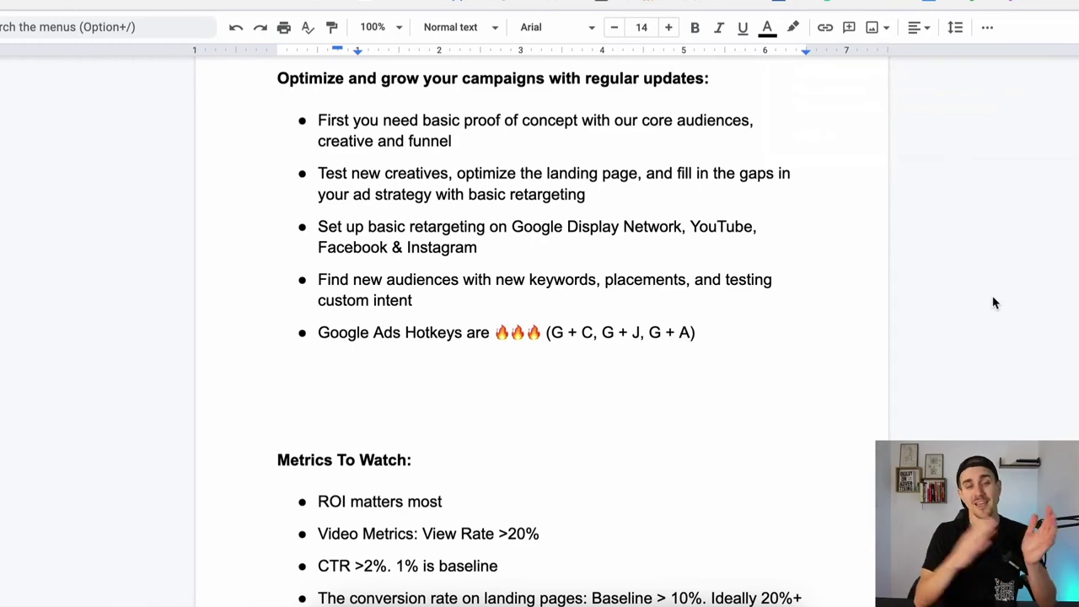
{"action": "scroll", "coordinate": [994, 302], "scroll_direction": "down", "scroll_amount": 2}
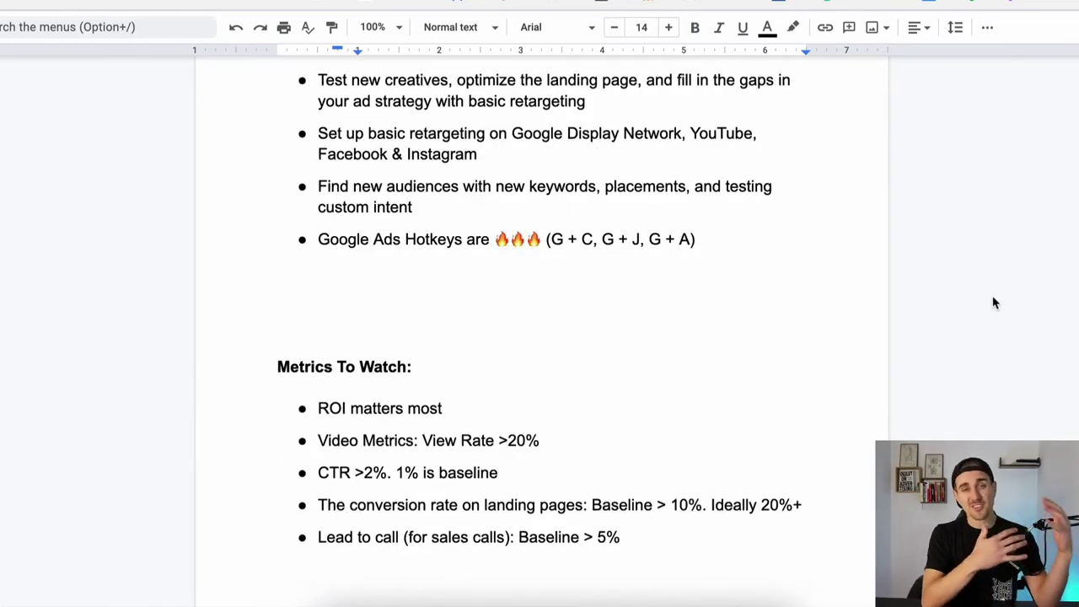